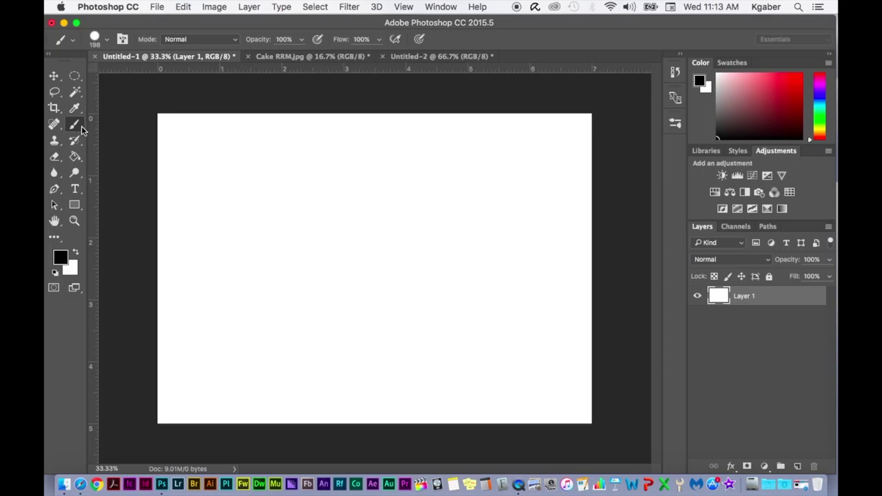
# Set the brush size to 191 px and browse the brush preset list.
pyautogui.click(107, 42)
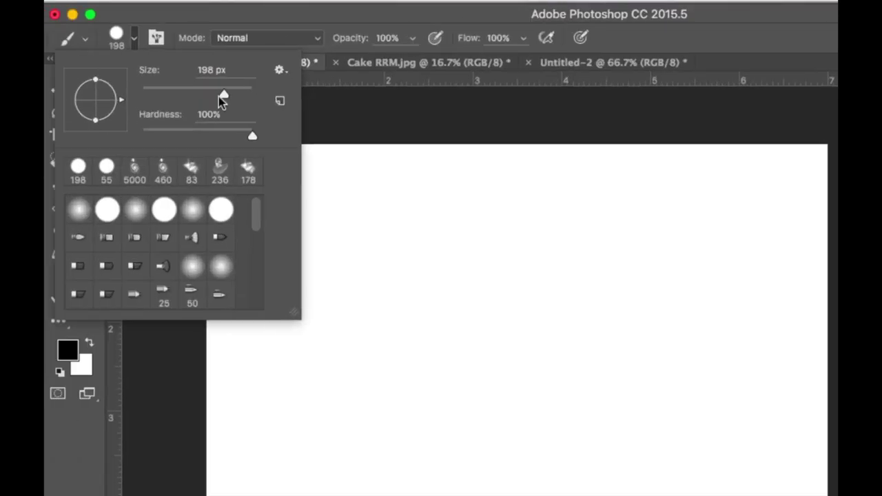
pyautogui.moveTo(222, 99)
pyautogui.mouseDown()
pyautogui.moveTo(161, 90)
pyautogui.moveTo(223, 98)
pyautogui.mouseUp()
pyautogui.moveTo(255, 216); pyautogui.dragTo(252, 299)
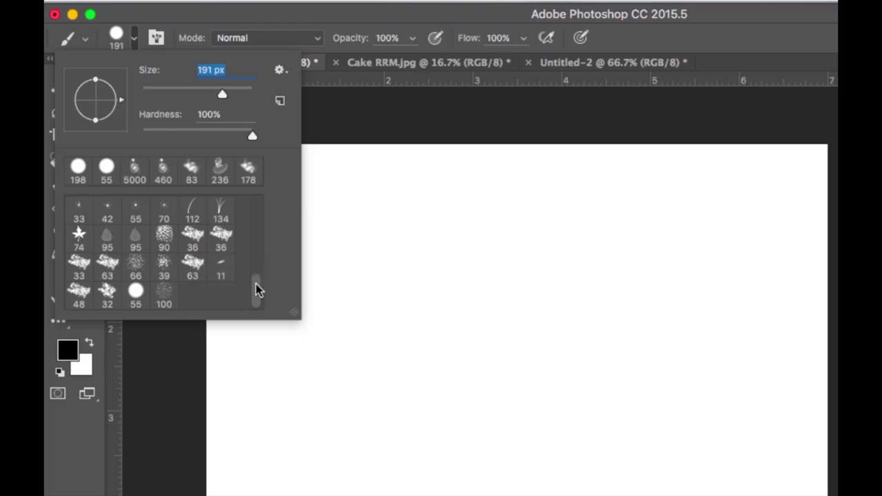
pyautogui.moveTo(256, 284); pyautogui.dragTo(256, 250)
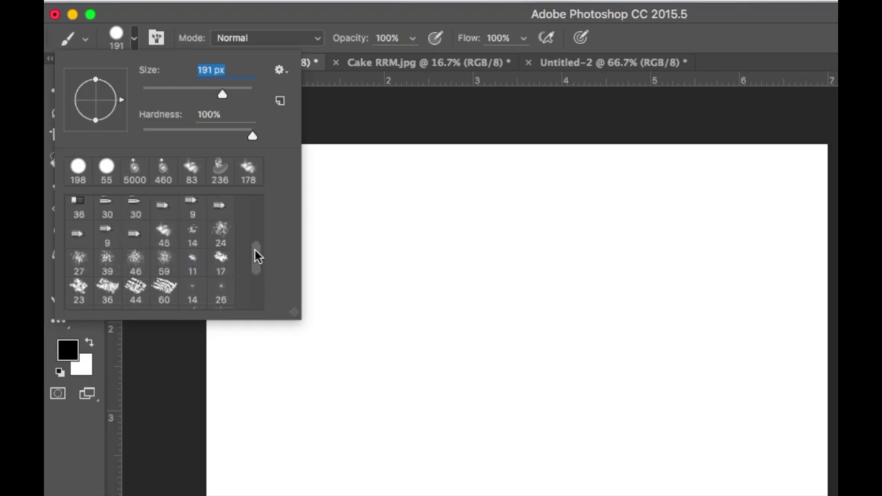
pyautogui.moveTo(255, 251); pyautogui.dragTo(255, 239)
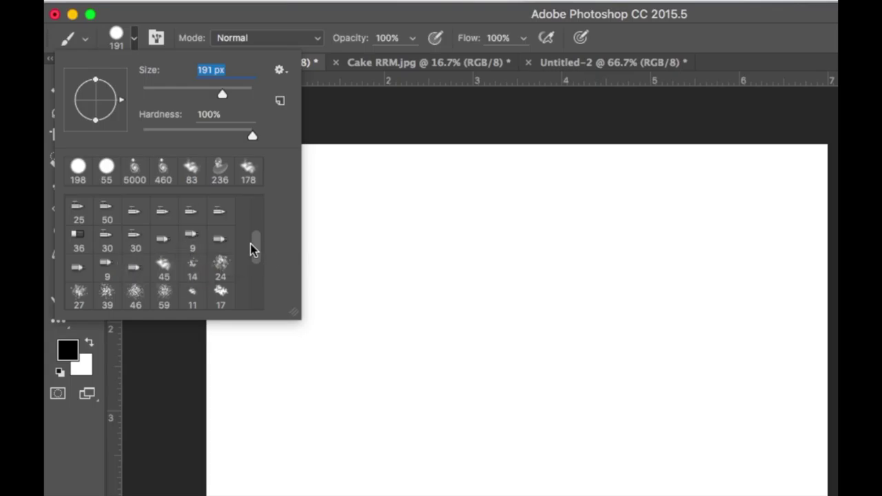
pyautogui.moveTo(253, 247); pyautogui.dragTo(259, 218)
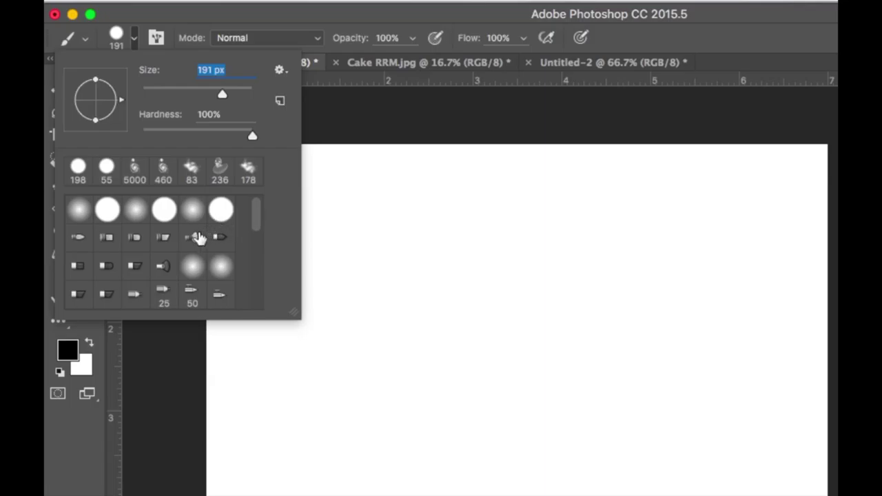
# Choose a bristle brush preset and check its tip in the Bristle Brush Preview views.
pyautogui.click(163, 238)
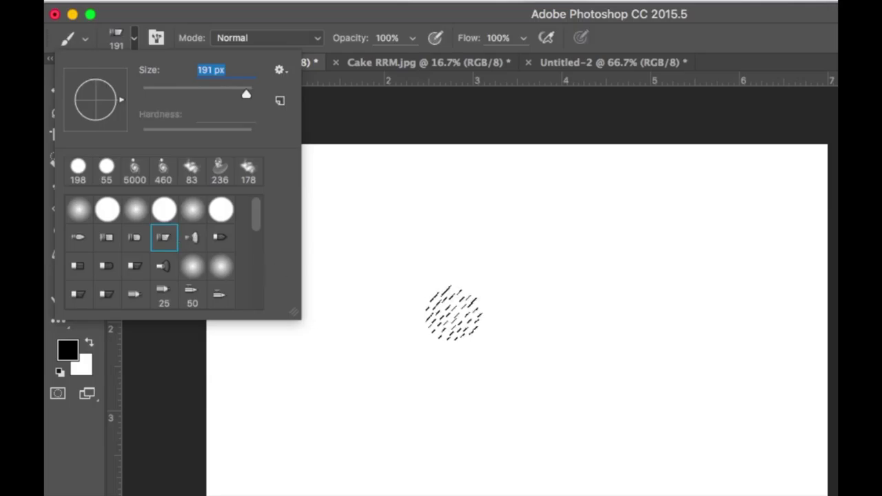
pyautogui.press('Return')
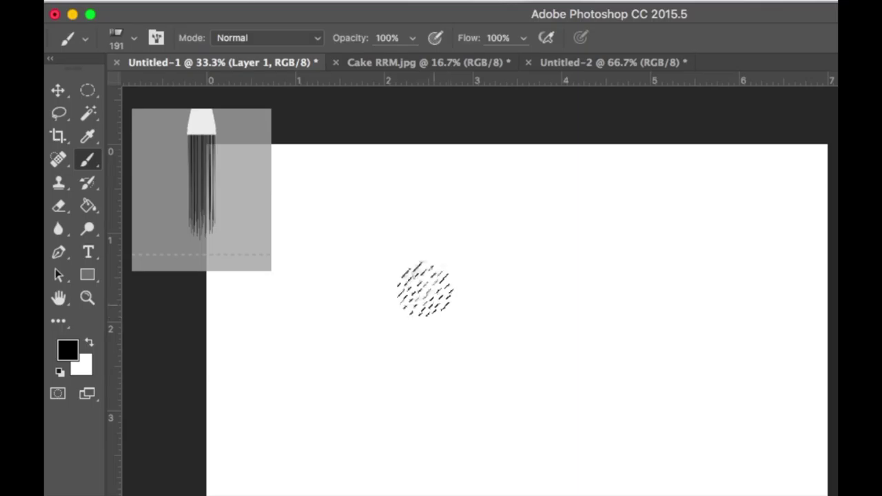
pyautogui.click(207, 158)
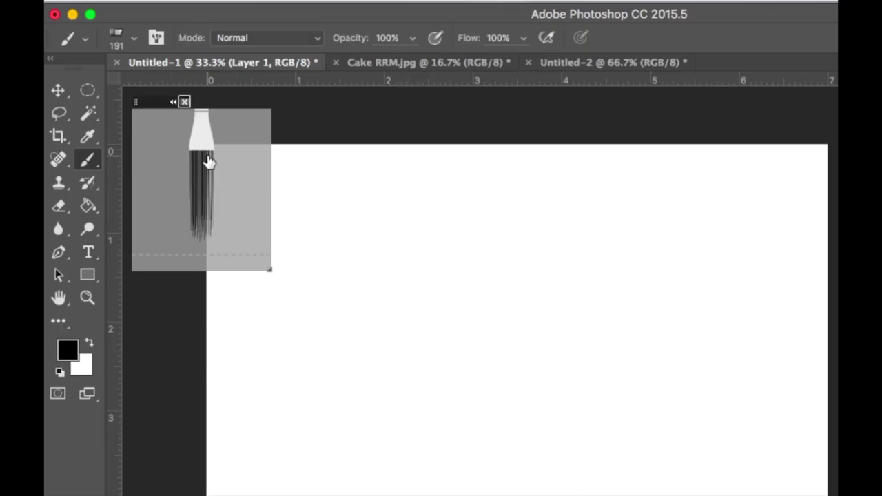
pyautogui.click(211, 185)
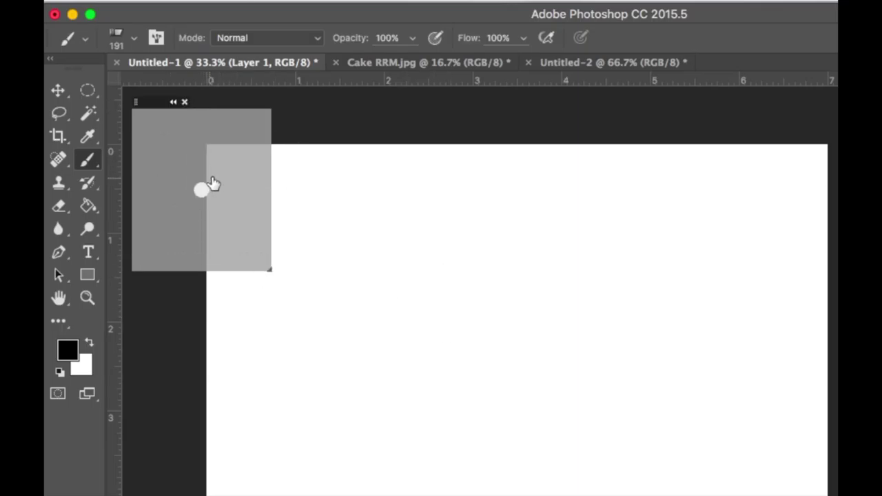
pyautogui.click(227, 152)
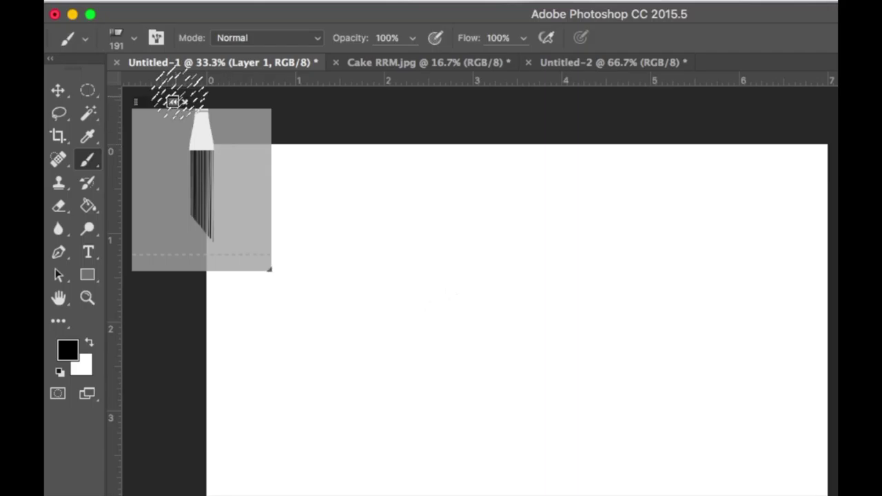
pyautogui.click(136, 104)
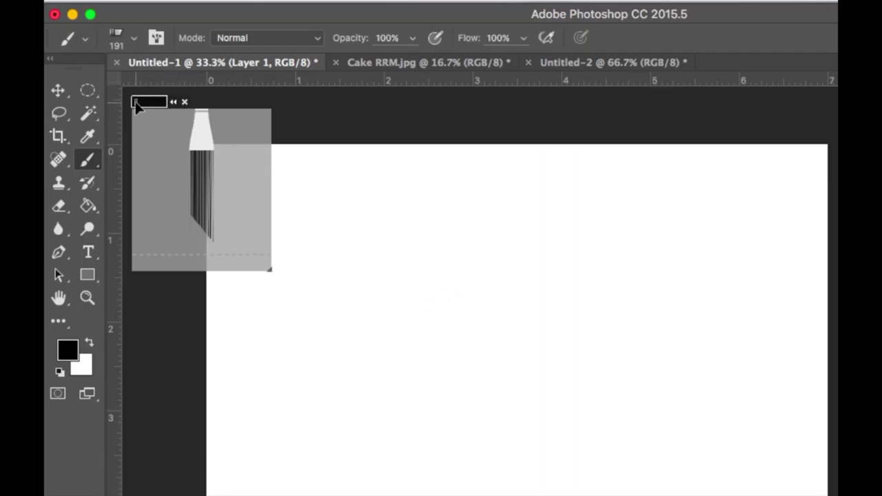
pyautogui.moveTo(135, 104)
pyautogui.mouseDown()
pyautogui.moveTo(182, 111)
pyautogui.moveTo(150, 105)
pyautogui.mouseUp()
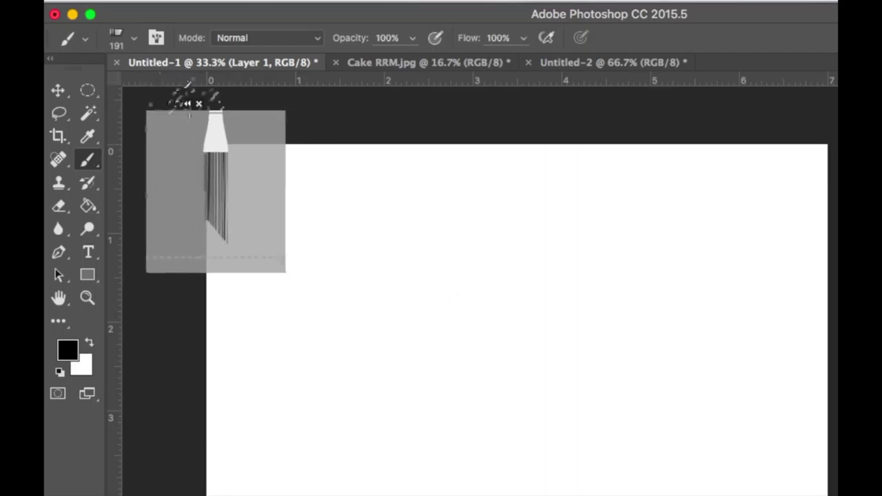
pyautogui.click(188, 101)
pyautogui.click(188, 101)
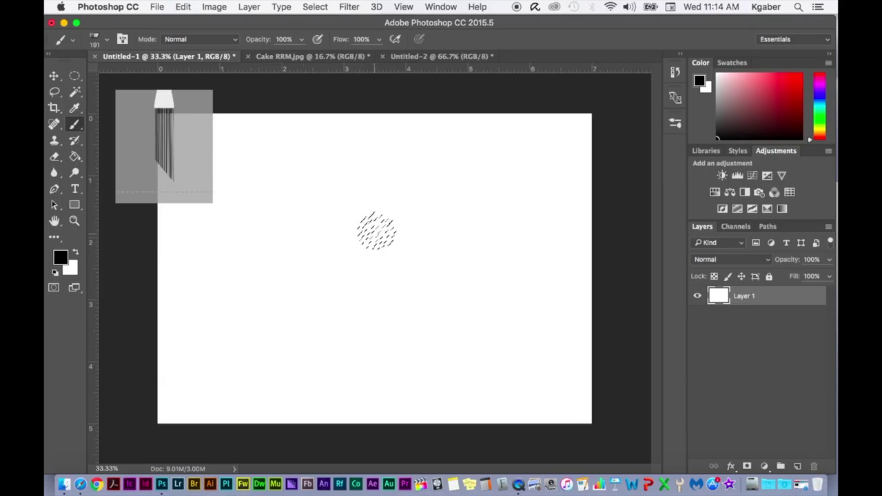
# Paint a small black bristle stroke and a thick black sweeping stroke.
pyautogui.moveTo(160, 297); pyautogui.dragTo(224, 245)
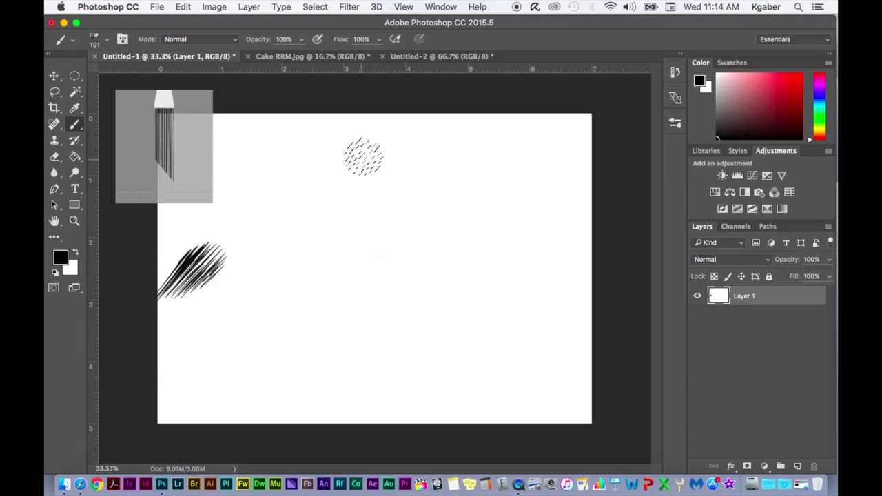
pyautogui.moveTo(301, 284); pyautogui.dragTo(205, 352)
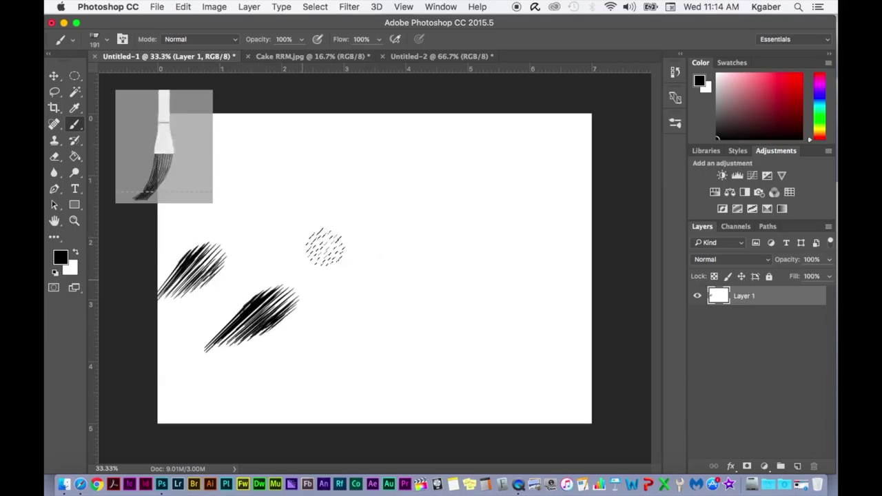
pyautogui.moveTo(326, 247); pyautogui.dragTo(344, 220)
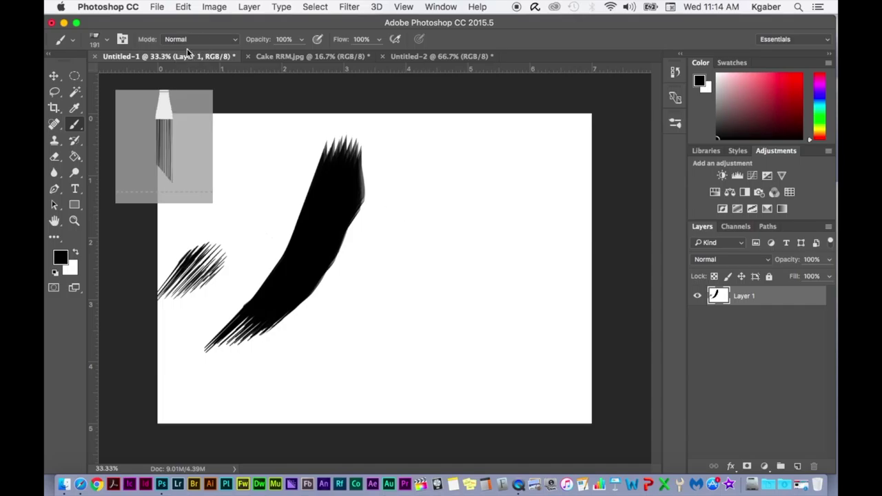
# Switch to a different bristle brush preset.
pyautogui.click(105, 42)
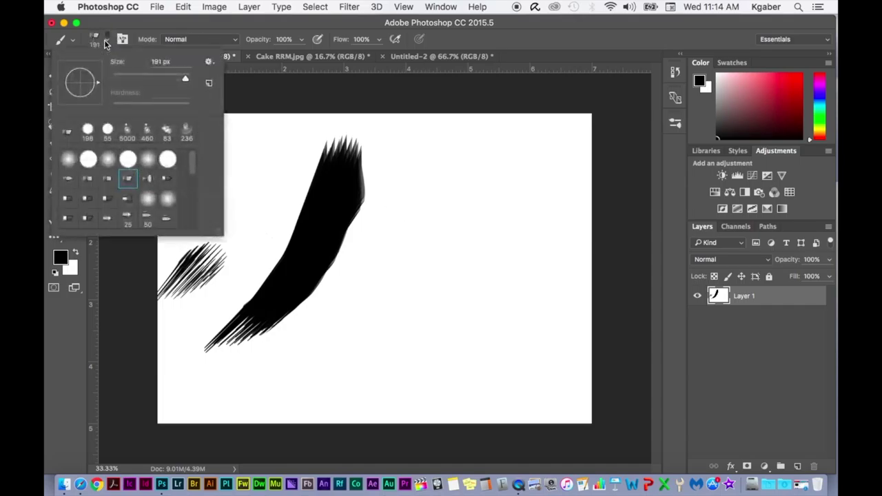
pyautogui.scroll(-1, 192, 172)
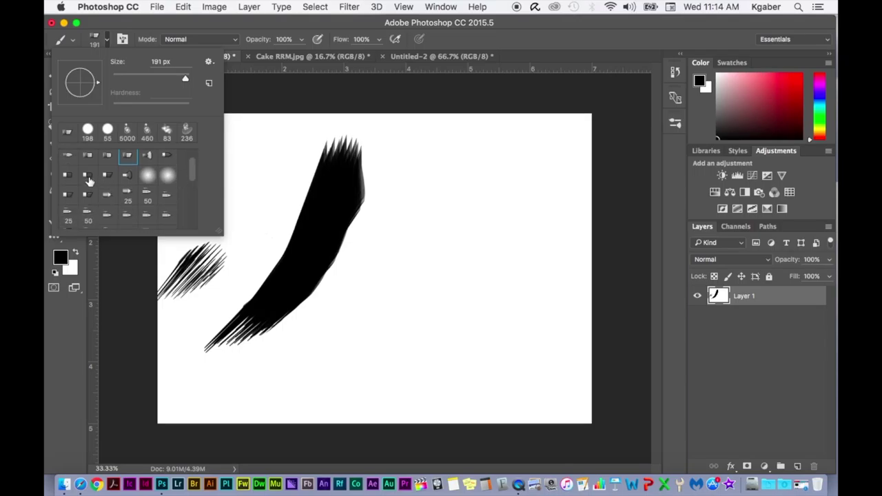
pyautogui.click(88, 176)
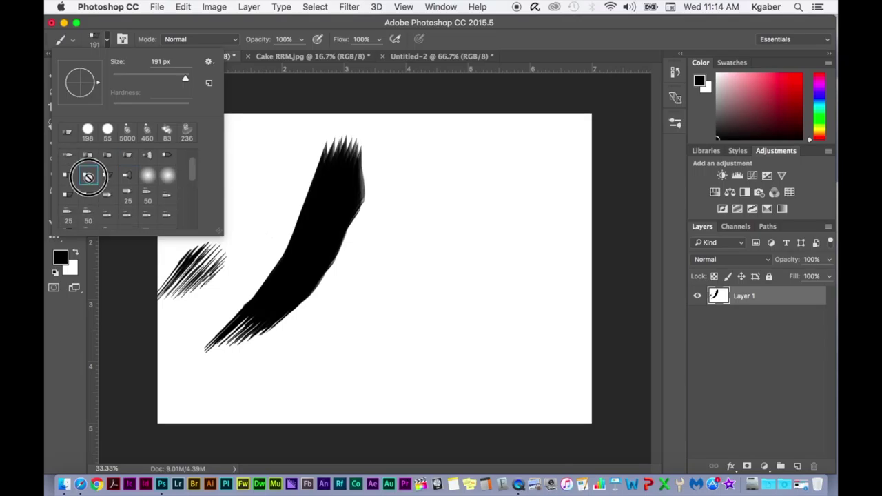
pyautogui.click(437, 41)
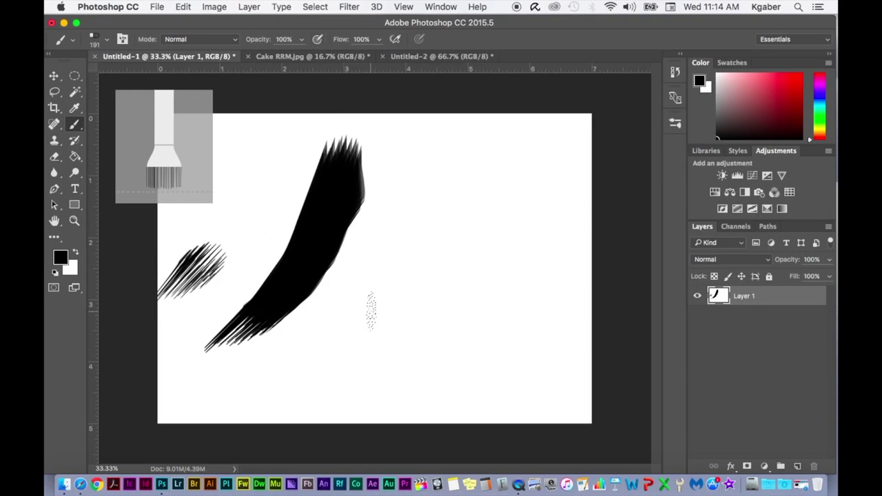
# Paint a grey S-shaped bristle stroke on the right, going over it twice.
pyautogui.moveTo(363, 302)
pyautogui.mouseDown()
pyautogui.moveTo(427, 298)
pyautogui.moveTo(454, 231)
pyautogui.moveTo(522, 173)
pyautogui.moveTo(561, 169)
pyautogui.mouseUp()
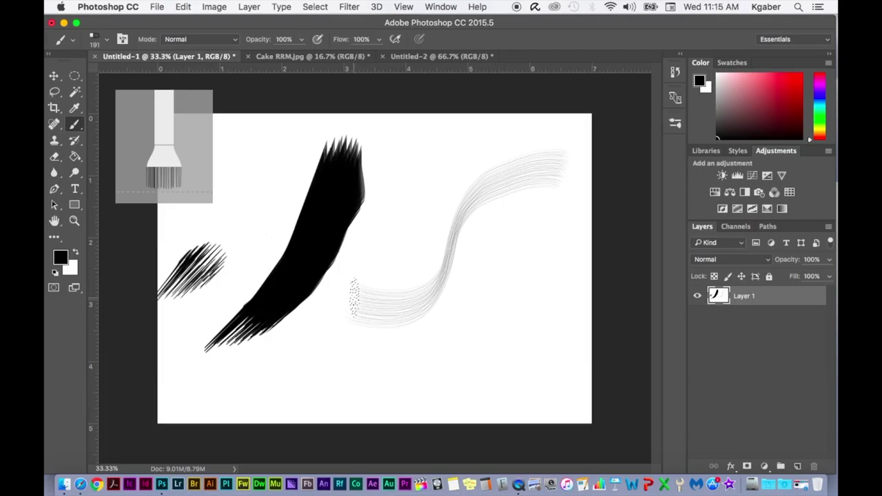
pyautogui.moveTo(354, 298)
pyautogui.mouseDown()
pyautogui.moveTo(393, 307)
pyautogui.moveTo(422, 289)
pyautogui.moveTo(487, 152)
pyautogui.moveTo(521, 137)
pyautogui.moveTo(568, 150)
pyautogui.mouseUp()
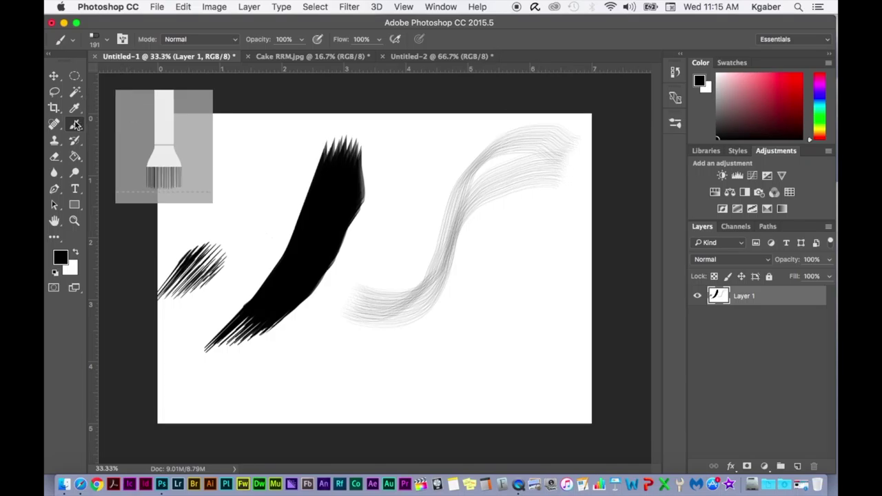
pyautogui.moveTo(190, 148)
# In Cake RRM.jpg, select the Color Replacement Tool with Mode set to Saturation.
pyautogui.click(311, 58)
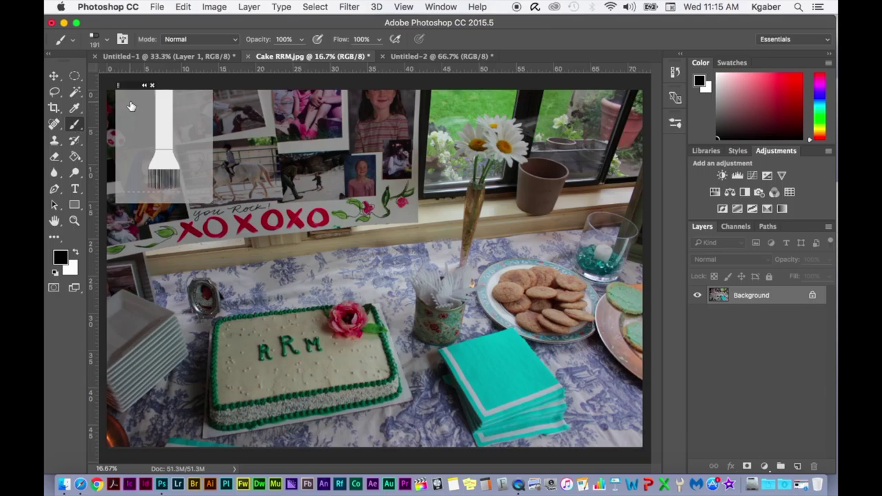
pyautogui.click(151, 86)
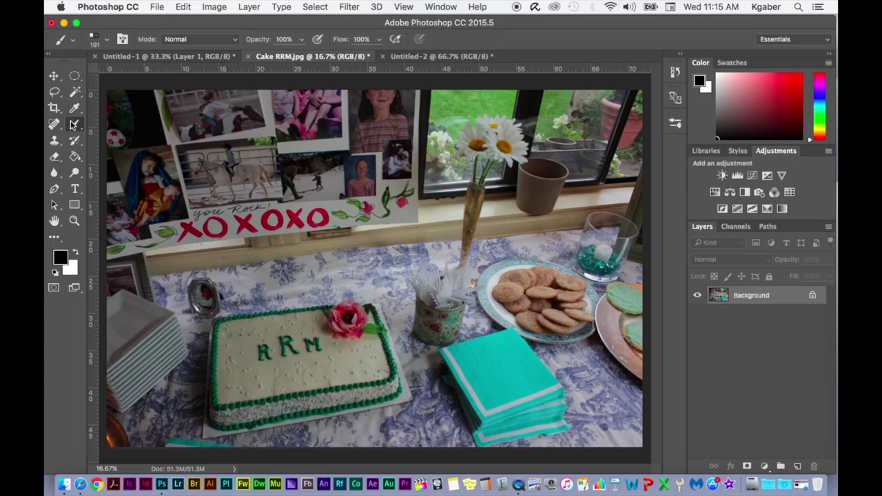
pyautogui.moveTo(74, 127)
pyautogui.mouseDown()
pyautogui.moveTo(100, 124)
pyautogui.moveTo(113, 147)
pyautogui.moveTo(58, 136)
pyautogui.moveTo(122, 145)
pyautogui.mouseUp()
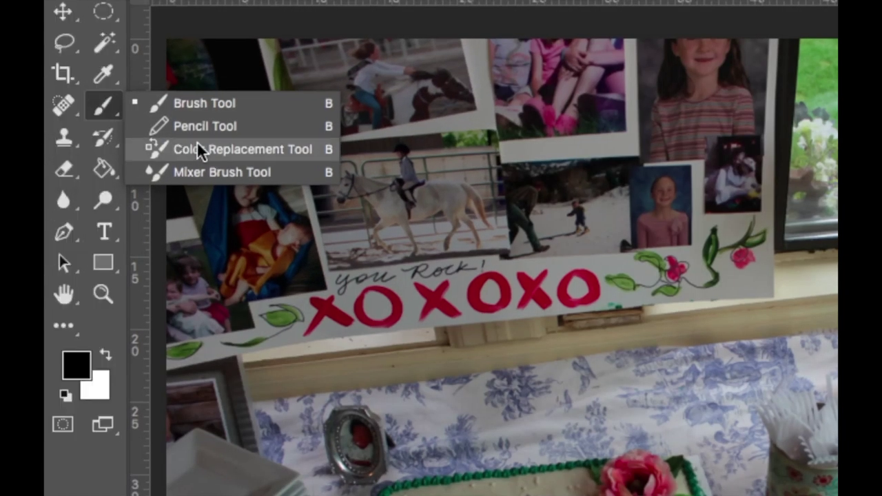
pyautogui.moveTo(196, 140); pyautogui.dragTo(198, 142)
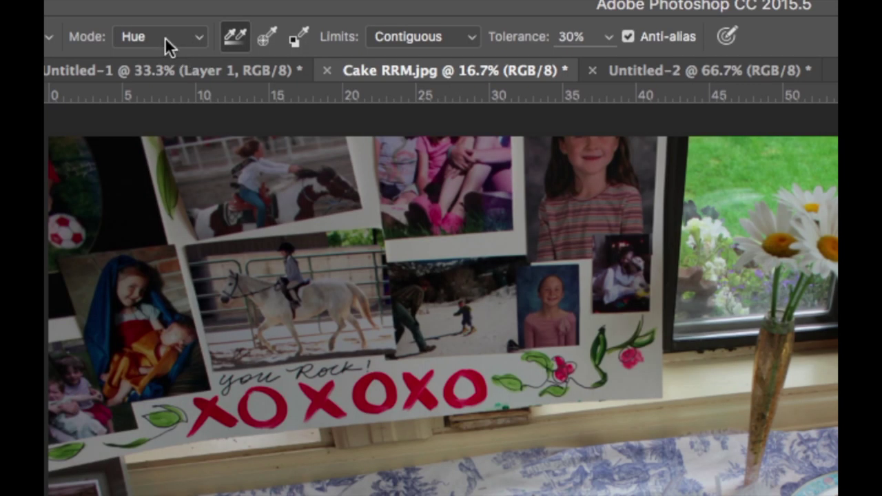
pyautogui.click(167, 41)
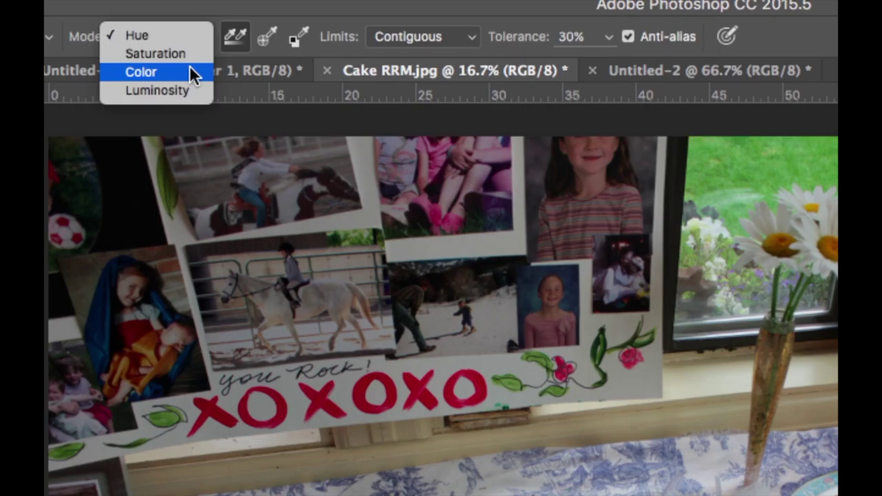
pyautogui.click(182, 54)
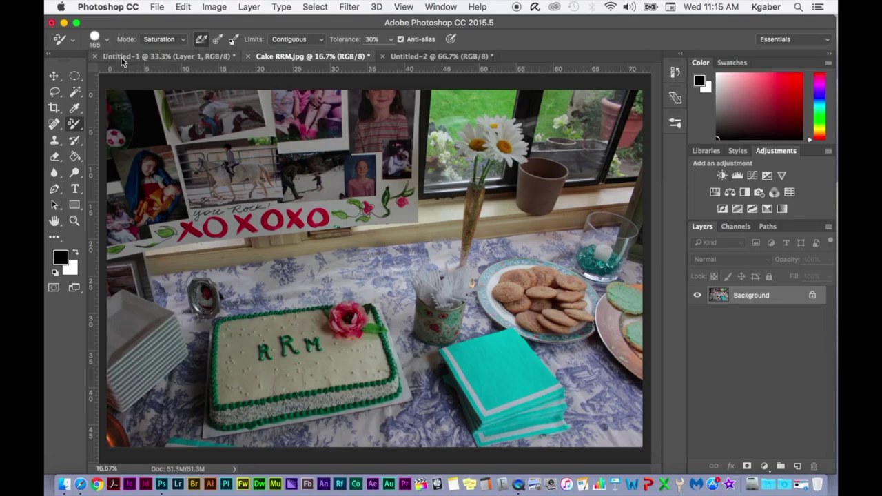
# Set the brush size to 320 px and desaturate the cake's rose and frosting.
pyautogui.click(103, 40)
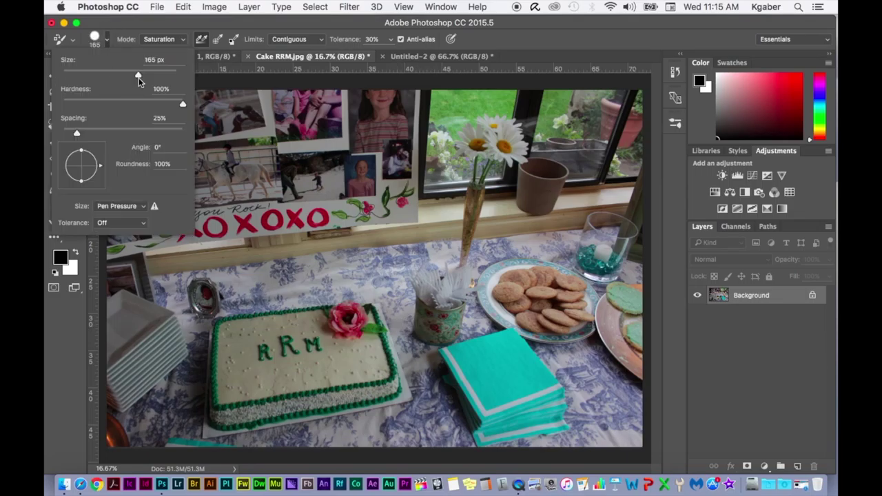
pyautogui.moveTo(139, 77); pyautogui.dragTo(156, 82)
pyautogui.click(324, 318)
pyautogui.moveTo(315, 315)
pyautogui.mouseDown()
pyautogui.moveTo(369, 321)
pyautogui.moveTo(223, 333)
pyautogui.moveTo(223, 359)
pyautogui.moveTo(212, 337)
pyautogui.moveTo(210, 411)
pyautogui.moveTo(216, 374)
pyautogui.moveTo(231, 432)
pyautogui.moveTo(247, 364)
pyautogui.moveTo(252, 400)
pyautogui.moveTo(274, 397)
pyautogui.moveTo(271, 330)
pyautogui.moveTo(347, 350)
pyautogui.moveTo(360, 331)
pyautogui.moveTo(398, 364)
pyautogui.moveTo(370, 316)
pyautogui.moveTo(379, 386)
pyautogui.moveTo(387, 374)
pyautogui.moveTo(395, 400)
pyautogui.moveTo(377, 364)
pyautogui.moveTo(304, 396)
pyautogui.moveTo(362, 359)
pyautogui.moveTo(307, 367)
pyautogui.moveTo(310, 402)
pyautogui.moveTo(400, 386)
pyautogui.moveTo(274, 402)
pyautogui.moveTo(389, 370)
pyautogui.mouseUp()
pyautogui.moveTo(280, 404)
pyautogui.mouseDown()
pyautogui.moveTo(317, 417)
pyautogui.moveTo(333, 408)
pyautogui.moveTo(247, 428)
pyautogui.moveTo(392, 397)
pyautogui.moveTo(364, 401)
pyautogui.moveTo(372, 401)
pyautogui.moveTo(267, 338)
pyautogui.moveTo(215, 324)
pyautogui.moveTo(307, 309)
pyautogui.moveTo(229, 320)
pyautogui.moveTo(220, 368)
pyautogui.moveTo(271, 371)
pyautogui.moveTo(285, 336)
pyautogui.moveTo(280, 349)
pyautogui.moveTo(365, 349)
pyautogui.moveTo(342, 309)
pyautogui.moveTo(351, 345)
pyautogui.mouseUp()
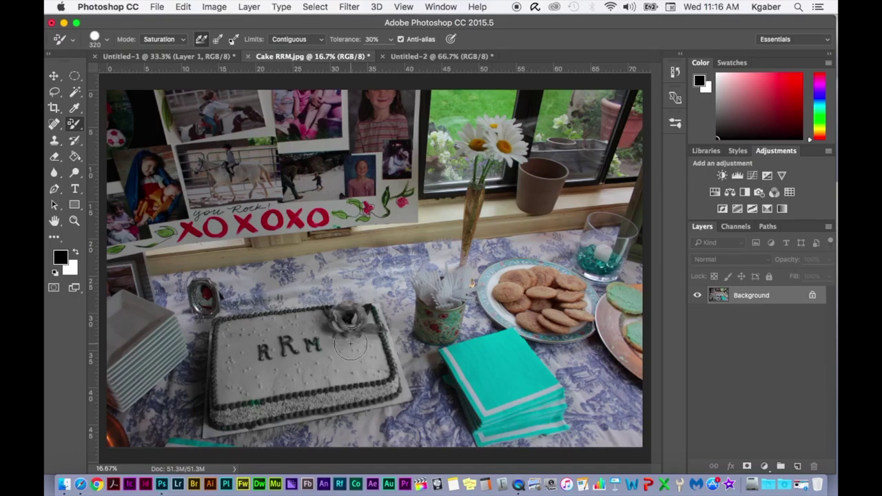
# Switch the replacement mode to Hue and turn the napkins' left edge grey.
pyautogui.click(184, 41)
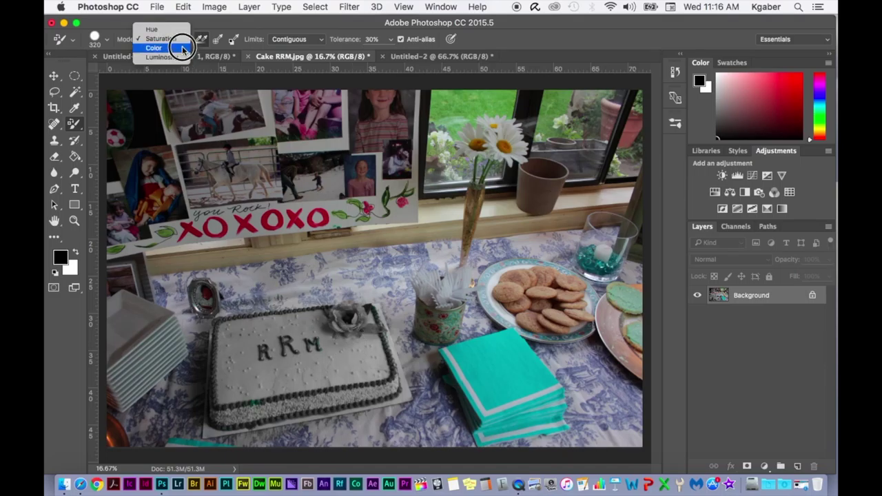
pyautogui.click(174, 32)
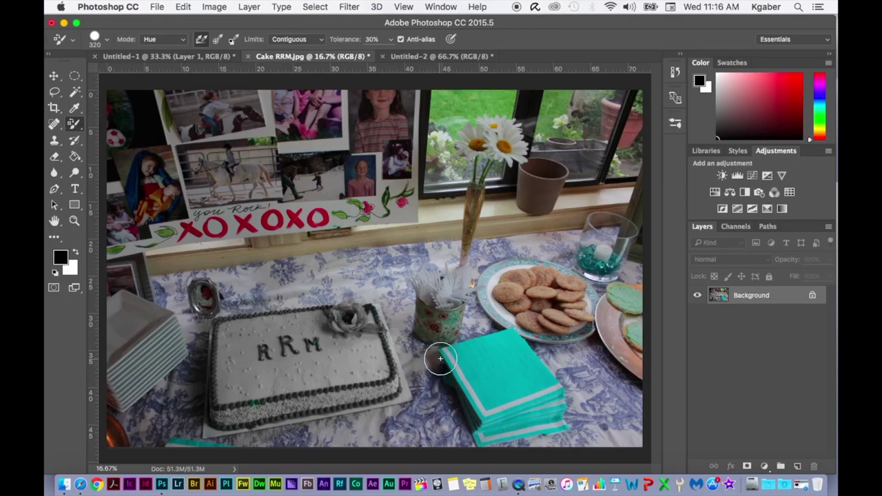
pyautogui.moveTo(448, 353)
pyautogui.mouseDown()
pyautogui.moveTo(480, 386)
pyautogui.moveTo(445, 340)
pyautogui.moveTo(500, 416)
pyautogui.moveTo(480, 379)
pyautogui.moveTo(478, 423)
pyautogui.moveTo(468, 377)
pyautogui.moveTo(511, 389)
pyautogui.moveTo(496, 363)
pyautogui.moveTo(498, 378)
pyautogui.moveTo(523, 384)
pyautogui.moveTo(527, 362)
pyautogui.moveTo(546, 383)
pyautogui.moveTo(524, 357)
pyautogui.moveTo(559, 413)
pyautogui.moveTo(487, 419)
pyautogui.moveTo(558, 426)
pyautogui.moveTo(476, 437)
pyautogui.moveTo(552, 426)
pyautogui.mouseUp()
pyautogui.click(183, 7)
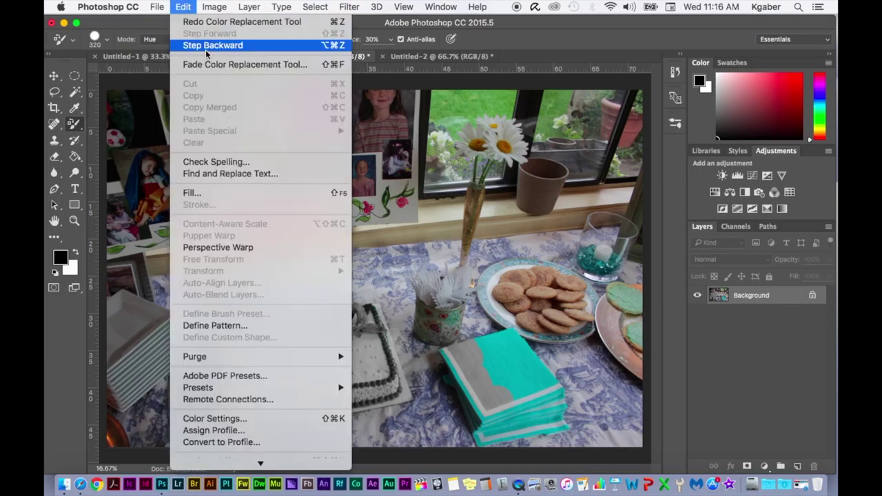
# Step back, set the foreground to red, and recolour the turquoise napkins red.
pyautogui.click(205, 47)
pyautogui.click(61, 256)
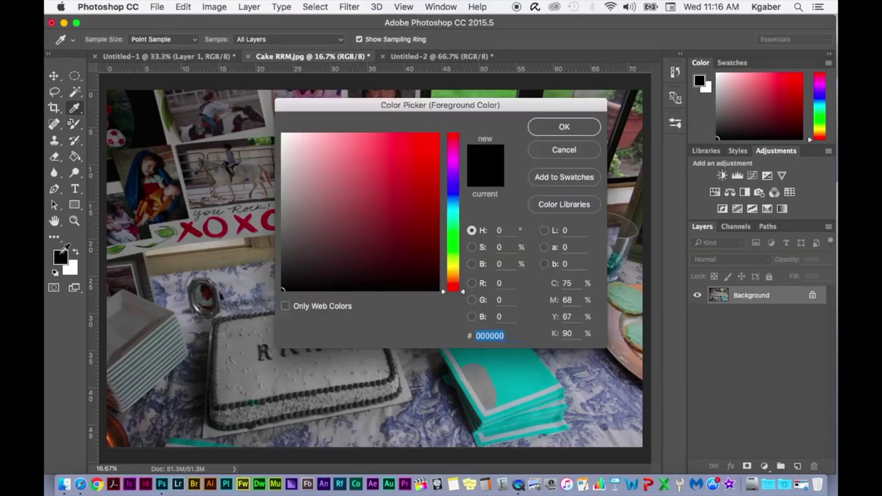
pyautogui.click(413, 184)
pyautogui.click(586, 130)
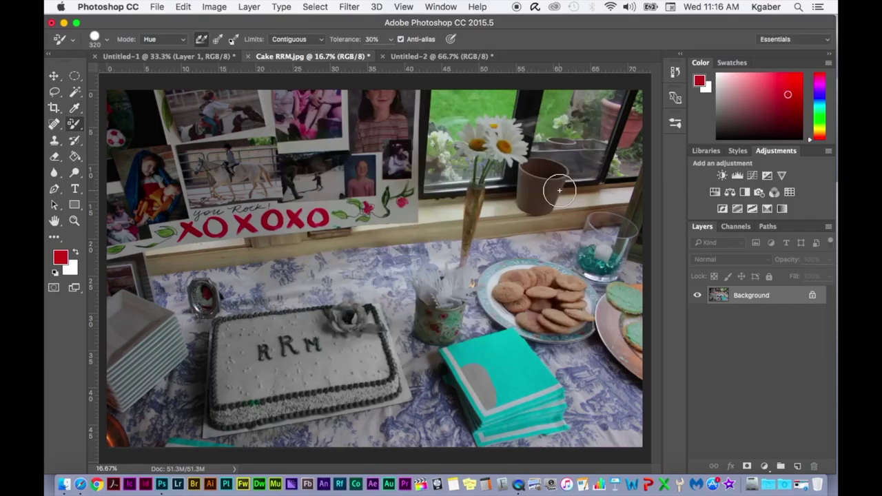
pyautogui.moveTo(465, 358)
pyautogui.mouseDown()
pyautogui.moveTo(493, 407)
pyautogui.moveTo(483, 335)
pyautogui.moveTo(513, 425)
pyautogui.moveTo(505, 342)
pyautogui.moveTo(547, 422)
pyautogui.moveTo(511, 339)
pyautogui.moveTo(563, 412)
pyautogui.moveTo(550, 384)
pyautogui.moveTo(565, 441)
pyautogui.moveTo(544, 427)
pyautogui.moveTo(482, 426)
pyautogui.moveTo(533, 432)
pyautogui.moveTo(481, 414)
pyautogui.moveTo(449, 360)
pyautogui.moveTo(486, 435)
pyautogui.moveTo(565, 422)
pyautogui.moveTo(528, 427)
pyautogui.moveTo(547, 427)
pyautogui.moveTo(516, 401)
pyautogui.moveTo(506, 372)
pyautogui.moveTo(518, 394)
pyautogui.mouseUp()
pyautogui.hotkey('ctrl', 'alt', 'z')
pyautogui.hotkey('ctrl', 'alt', 'z')
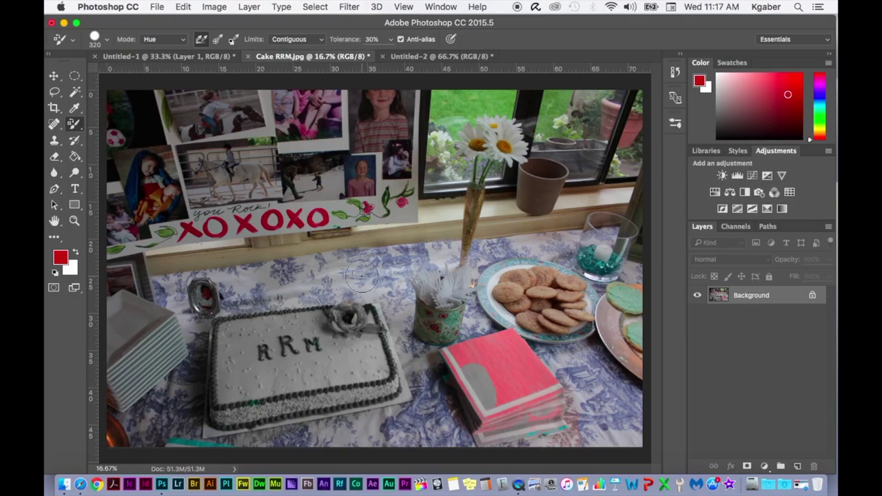
# Enlarge the brush and tint the XOXO banner red.
pyautogui.press(']')
pyautogui.press(']')
pyautogui.press(']')
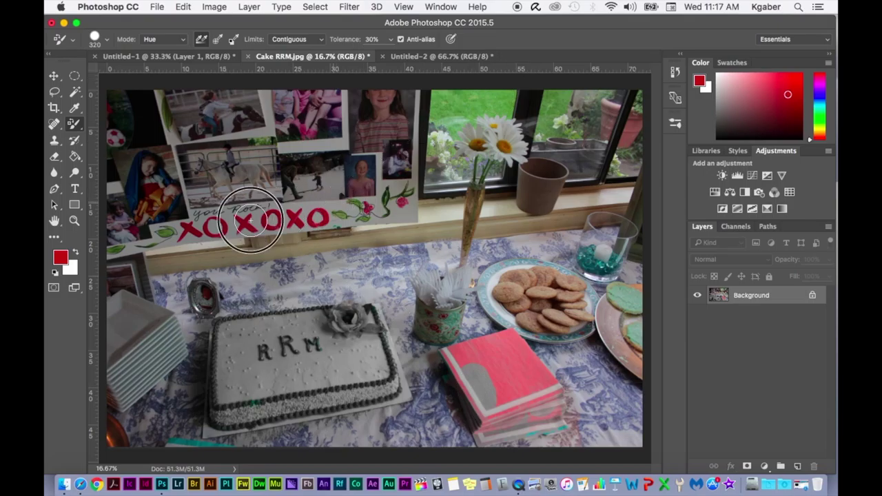
pyautogui.moveTo(250, 220)
pyautogui.mouseDown()
pyautogui.moveTo(325, 219)
pyautogui.moveTo(218, 231)
pyautogui.moveTo(351, 213)
pyautogui.moveTo(152, 234)
pyautogui.moveTo(351, 207)
pyautogui.moveTo(302, 210)
pyautogui.moveTo(390, 215)
pyautogui.moveTo(312, 206)
pyautogui.moveTo(428, 198)
pyautogui.moveTo(360, 206)
pyautogui.moveTo(398, 191)
pyautogui.moveTo(359, 220)
pyautogui.moveTo(402, 202)
pyautogui.moveTo(378, 223)
pyautogui.moveTo(409, 209)
pyautogui.moveTo(389, 198)
pyautogui.moveTo(428, 210)
pyautogui.mouseUp()
pyautogui.press('[')
pyautogui.press('[')
pyautogui.press('[')
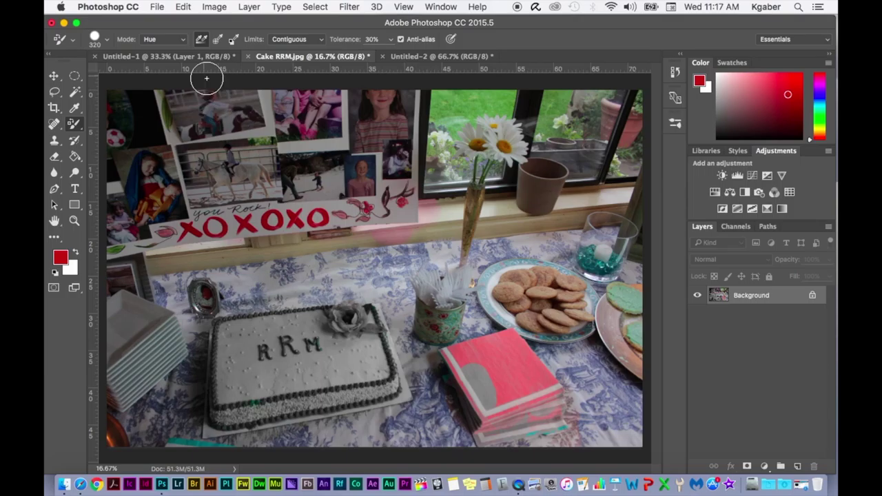
# In Untitled-1, reset colours to default black and white and erase a small patch.
pyautogui.click(194, 56)
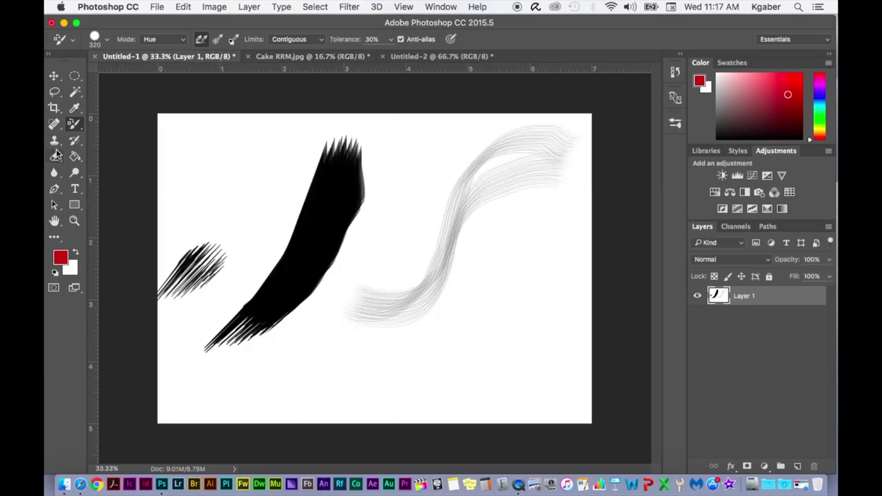
pyautogui.click(55, 157)
pyautogui.click(55, 274)
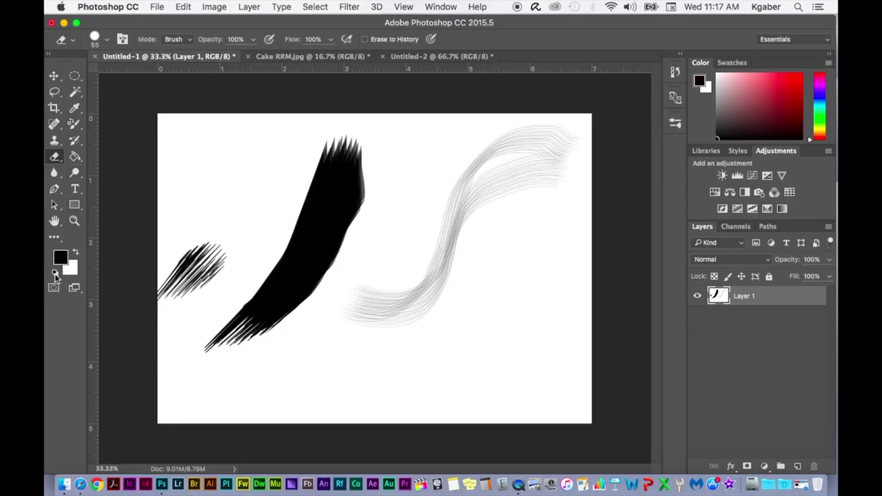
pyautogui.click(447, 133)
# Add Layer 2, delete the stroked Layer 1, and fill Layer 2 with white.
pyautogui.click(798, 467)
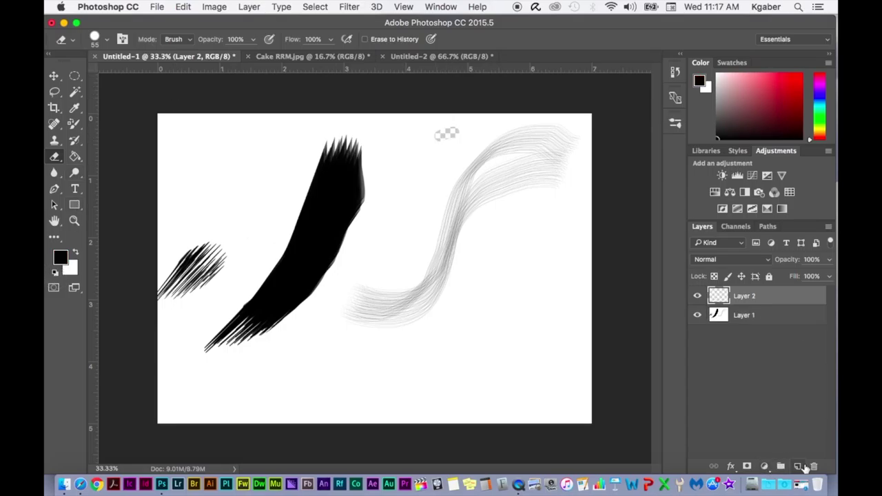
pyautogui.moveTo(732, 324); pyautogui.dragTo(814, 467)
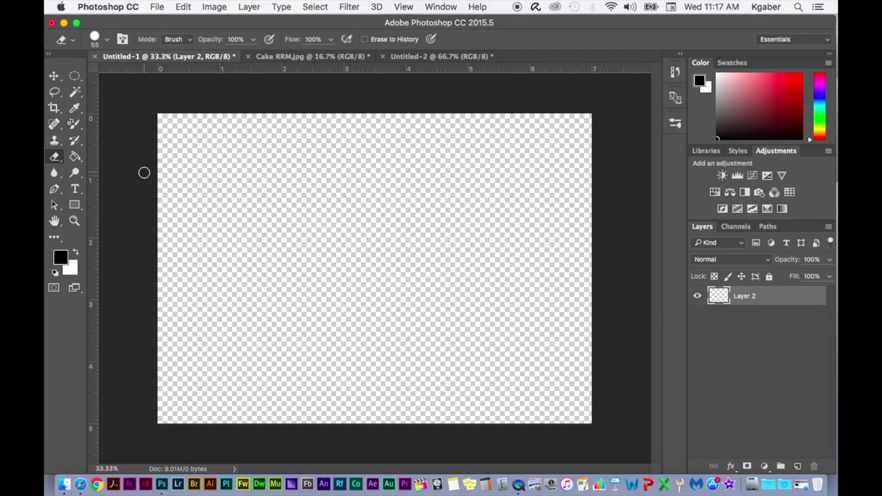
pyautogui.moveTo(77, 158)
pyautogui.mouseDown()
pyautogui.moveTo(100, 154)
pyautogui.moveTo(142, 170)
pyautogui.mouseUp()
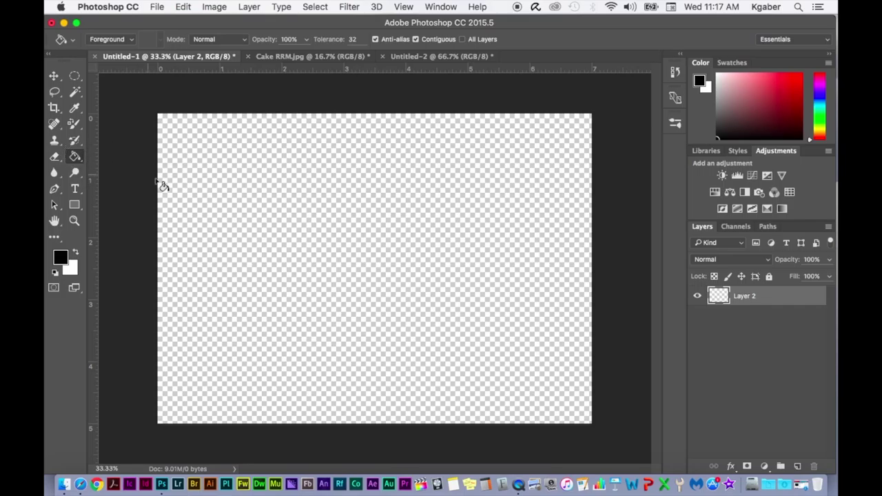
pyautogui.click(74, 252)
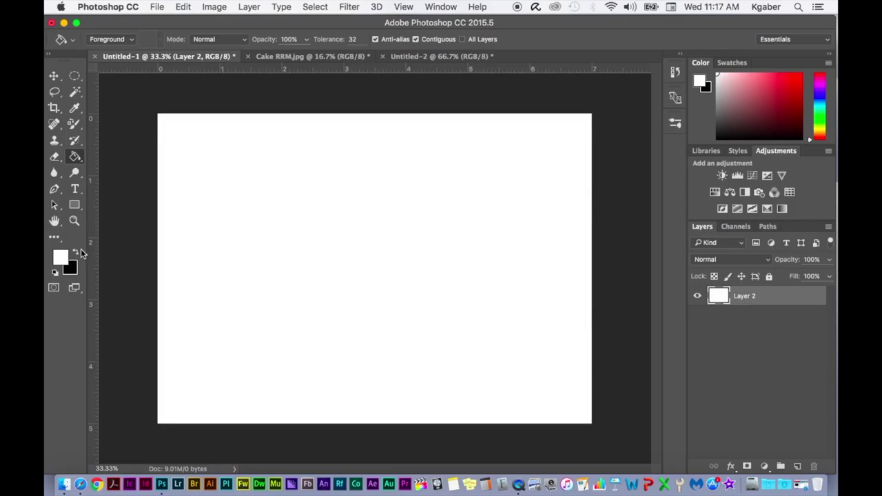
pyautogui.click(79, 250)
# Select the Brush Tool with a hard round tip and a red foreground colour.
pyautogui.click(74, 125)
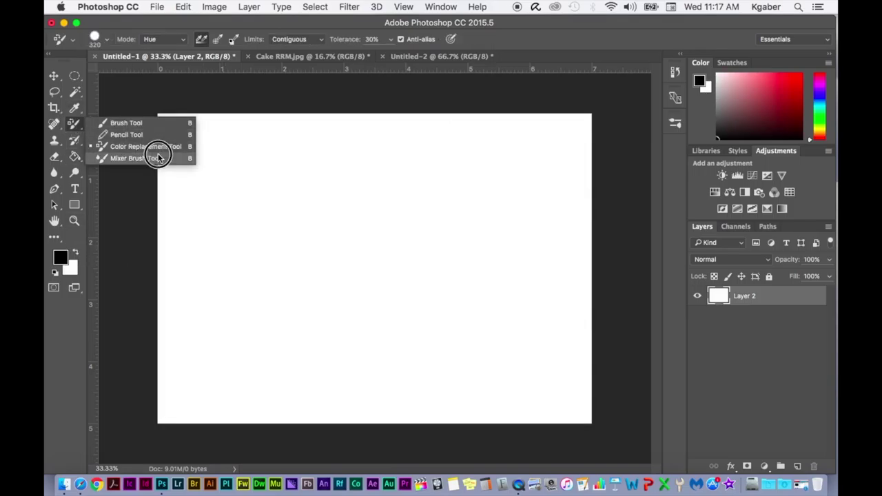
pyautogui.click(153, 123)
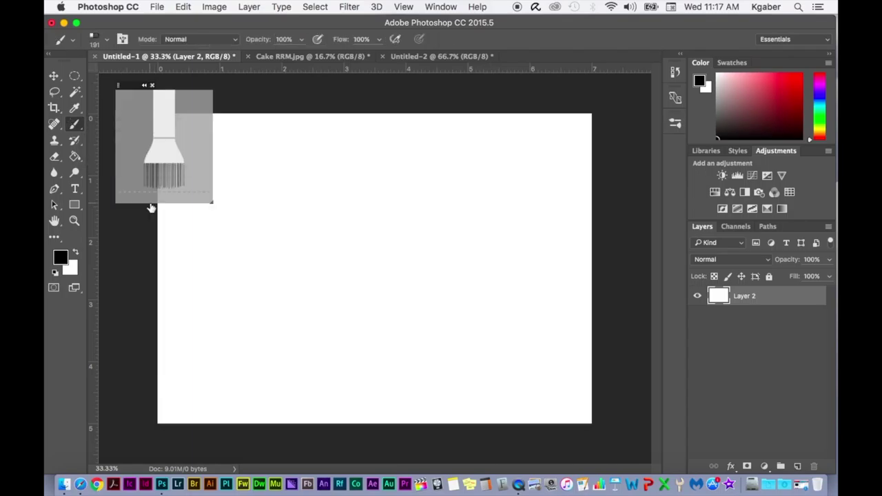
pyautogui.click(106, 40)
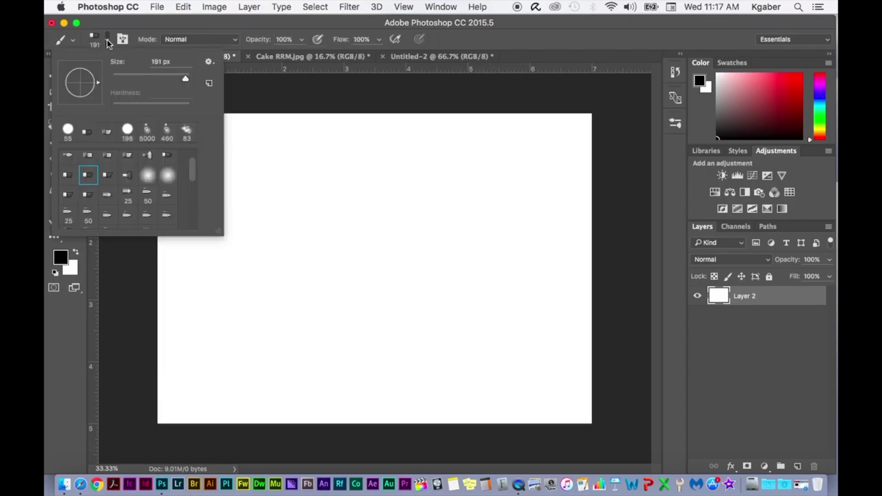
pyautogui.moveTo(195, 180)
pyautogui.mouseDown()
pyautogui.moveTo(193, 219)
pyautogui.moveTo(193, 161)
pyautogui.mouseUp()
pyautogui.click(127, 160)
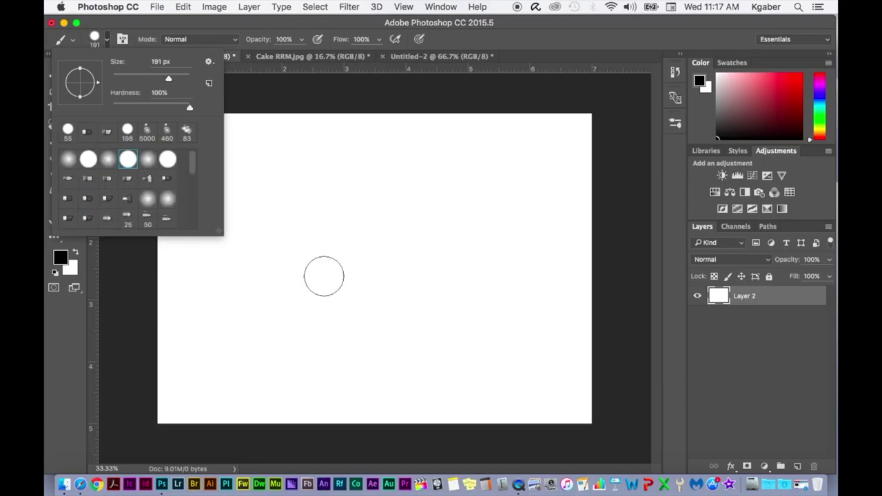
pyautogui.click(63, 258)
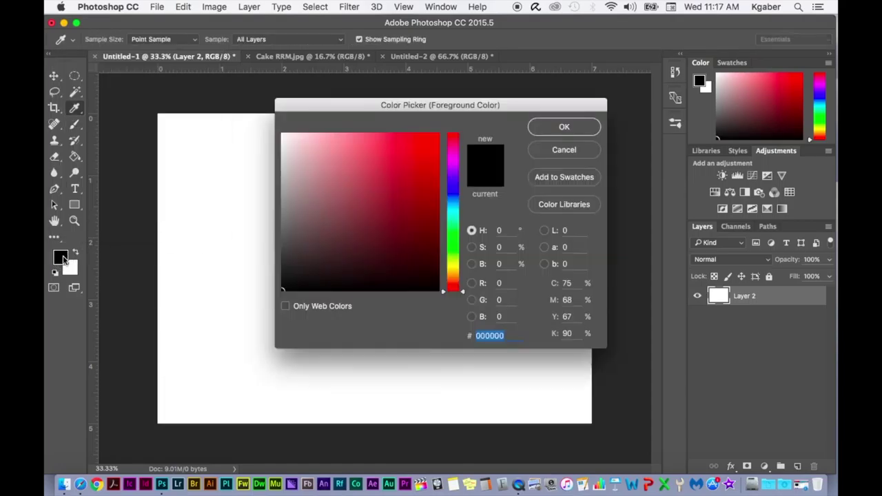
pyautogui.click(414, 184)
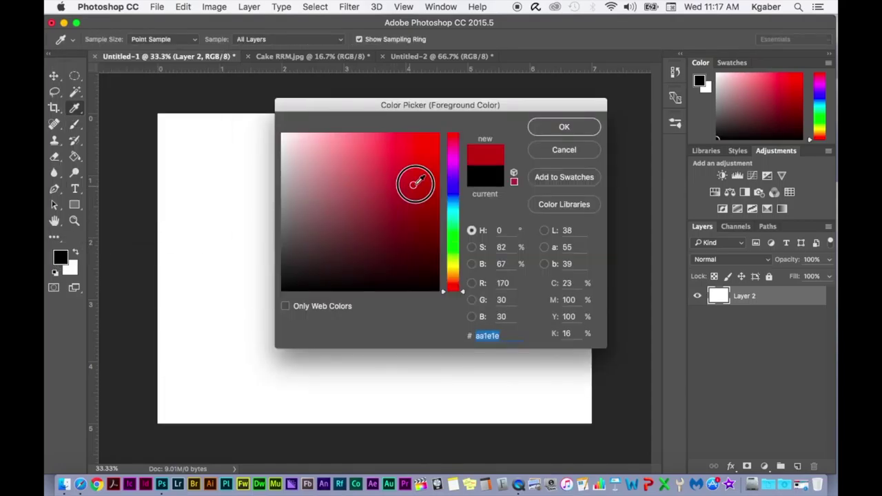
pyautogui.click(579, 128)
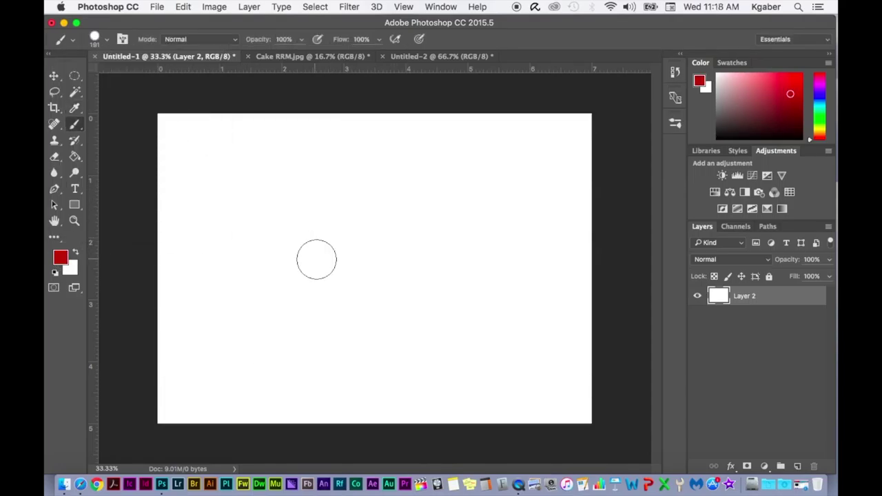
# Enlarge the brush greatly, then stamp a red circle and a blue circle beside it.
pyautogui.rightClick(346, 262)
pyautogui.moveTo(467, 288); pyautogui.dragTo(480, 288)
pyautogui.click(280, 229)
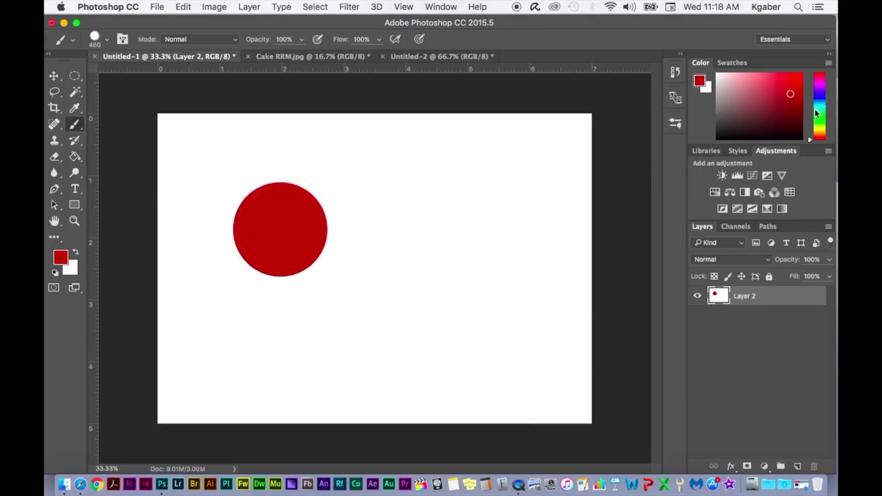
pyautogui.moveTo(817, 114)
pyautogui.mouseDown()
pyautogui.moveTo(825, 102)
pyautogui.moveTo(801, 98)
pyautogui.mouseUp()
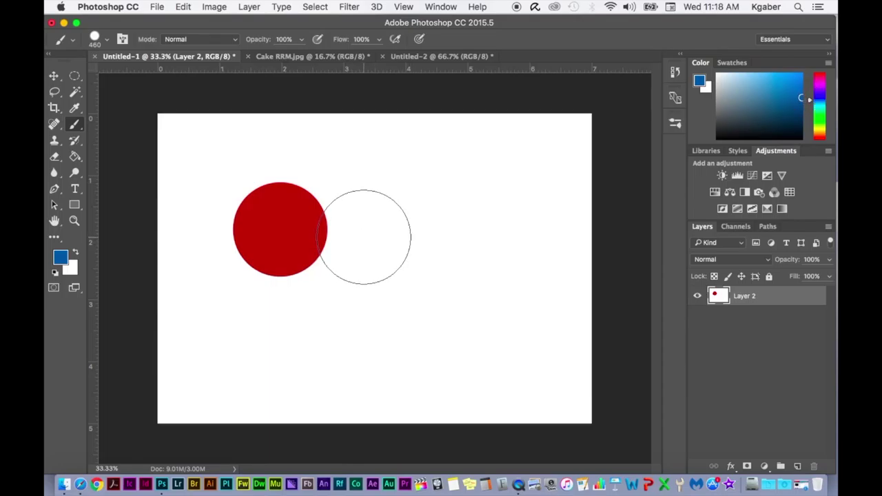
pyautogui.click(364, 237)
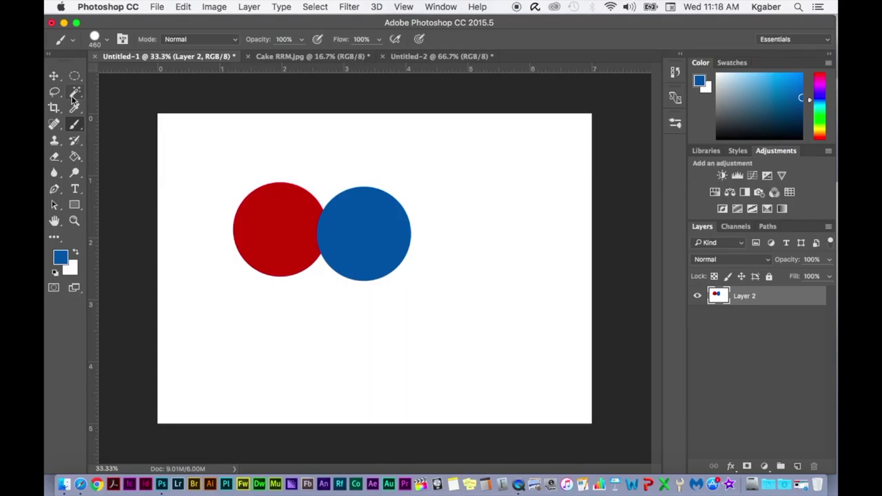
# Set the Mixer Brush to Wet 80%, Mix 100%, Flow 100% and smear the circles into purple.
pyautogui.rightClick(76, 128)
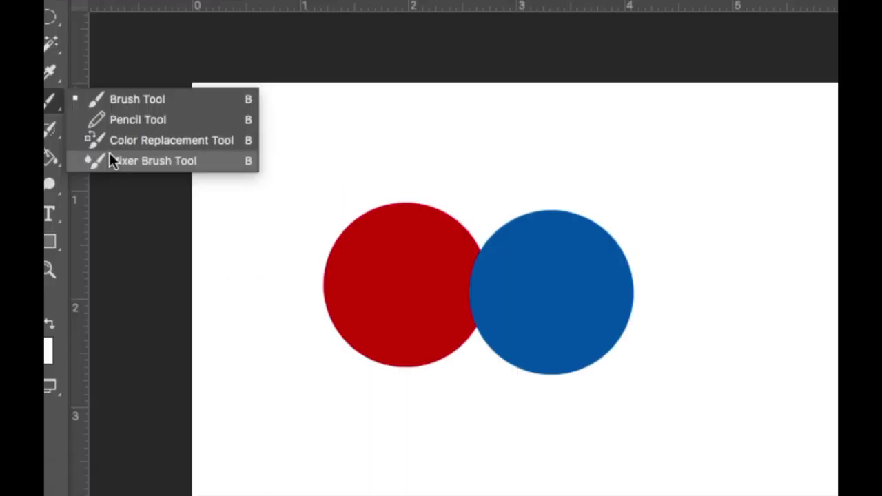
pyautogui.click(110, 155)
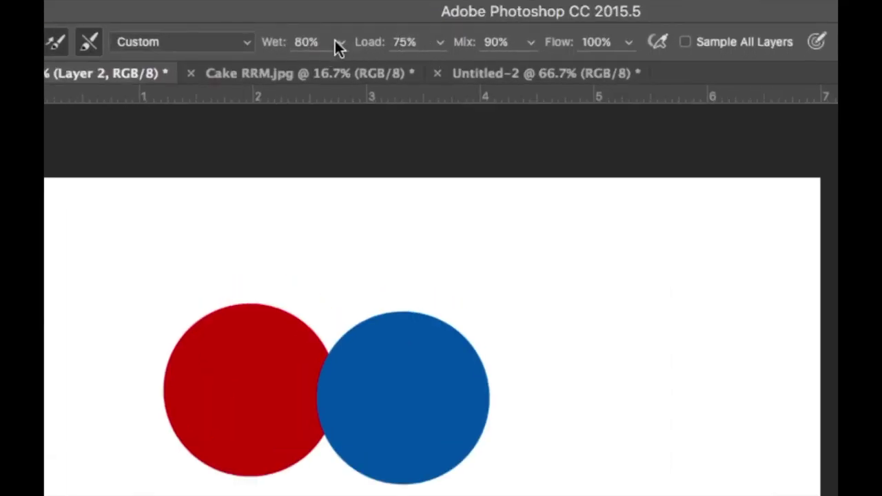
pyautogui.click(337, 42)
pyautogui.click(337, 42)
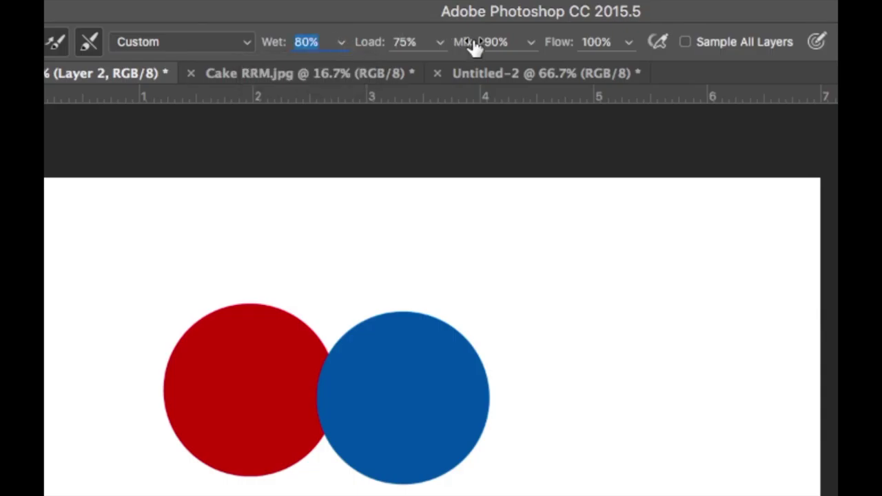
pyautogui.click(532, 41)
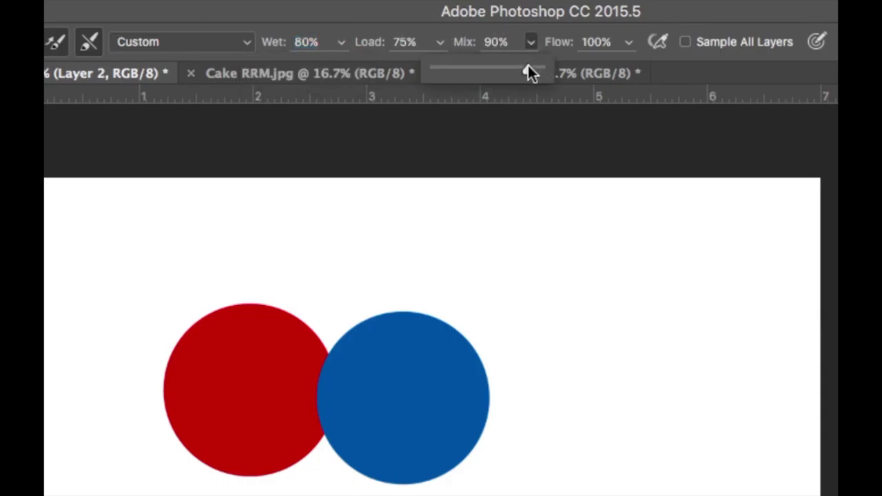
pyautogui.moveTo(528, 69); pyautogui.dragTo(540, 69)
pyautogui.click(631, 42)
pyautogui.click(632, 41)
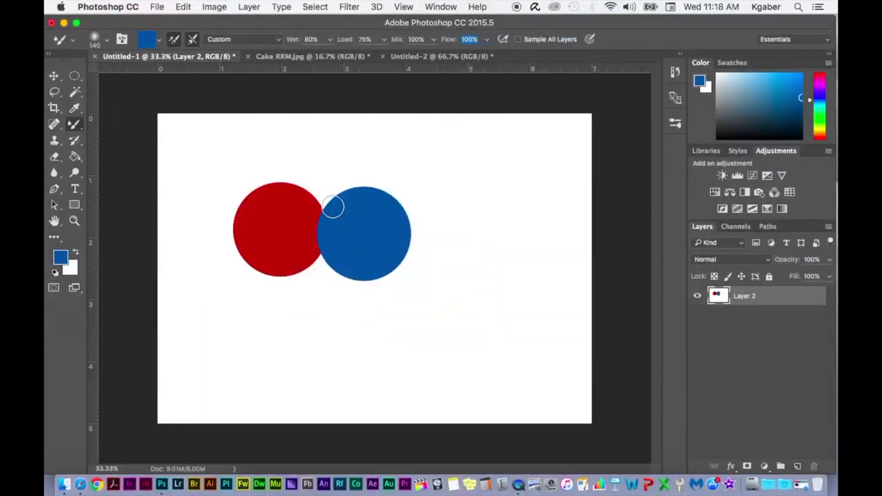
pyautogui.moveTo(328, 221)
pyautogui.mouseDown()
pyautogui.moveTo(306, 217)
pyautogui.moveTo(339, 236)
pyautogui.moveTo(316, 202)
pyautogui.moveTo(301, 235)
pyautogui.moveTo(329, 219)
pyautogui.moveTo(305, 246)
pyautogui.moveTo(296, 214)
pyautogui.moveTo(311, 244)
pyautogui.moveTo(343, 251)
pyautogui.moveTo(302, 220)
pyautogui.moveTo(318, 235)
pyautogui.moveTo(319, 221)
pyautogui.moveTo(309, 244)
pyautogui.moveTo(342, 245)
pyautogui.moveTo(307, 219)
pyautogui.moveTo(307, 240)
pyautogui.moveTo(341, 217)
pyautogui.moveTo(310, 234)
pyautogui.moveTo(350, 237)
pyautogui.moveTo(305, 211)
pyautogui.moveTo(347, 248)
pyautogui.moveTo(307, 213)
pyautogui.moveTo(332, 261)
pyautogui.moveTo(315, 206)
pyautogui.moveTo(312, 257)
pyautogui.moveTo(335, 216)
pyautogui.moveTo(304, 216)
pyautogui.moveTo(342, 246)
pyautogui.moveTo(322, 203)
pyautogui.moveTo(320, 253)
pyautogui.moveTo(319, 210)
pyautogui.moveTo(299, 217)
pyautogui.moveTo(351, 225)
pyautogui.moveTo(276, 230)
pyautogui.moveTo(325, 204)
pyautogui.moveTo(301, 252)
pyautogui.moveTo(301, 204)
pyautogui.moveTo(316, 263)
pyautogui.moveTo(367, 255)
pyautogui.moveTo(356, 218)
pyautogui.moveTo(274, 223)
pyautogui.moveTo(340, 230)
pyautogui.moveTo(276, 208)
pyautogui.moveTo(286, 244)
pyautogui.moveTo(350, 215)
pyautogui.moveTo(278, 208)
pyautogui.moveTo(316, 235)
pyautogui.moveTo(297, 210)
pyautogui.moveTo(327, 283)
pyautogui.moveTo(306, 208)
pyautogui.moveTo(284, 215)
pyautogui.moveTo(297, 230)
pyautogui.moveTo(293, 193)
pyautogui.moveTo(303, 251)
pyautogui.moveTo(316, 241)
pyautogui.moveTo(286, 193)
pyautogui.moveTo(315, 199)
pyautogui.moveTo(335, 248)
pyautogui.moveTo(296, 186)
pyautogui.moveTo(317, 197)
pyautogui.moveTo(340, 245)
pyautogui.mouseUp()
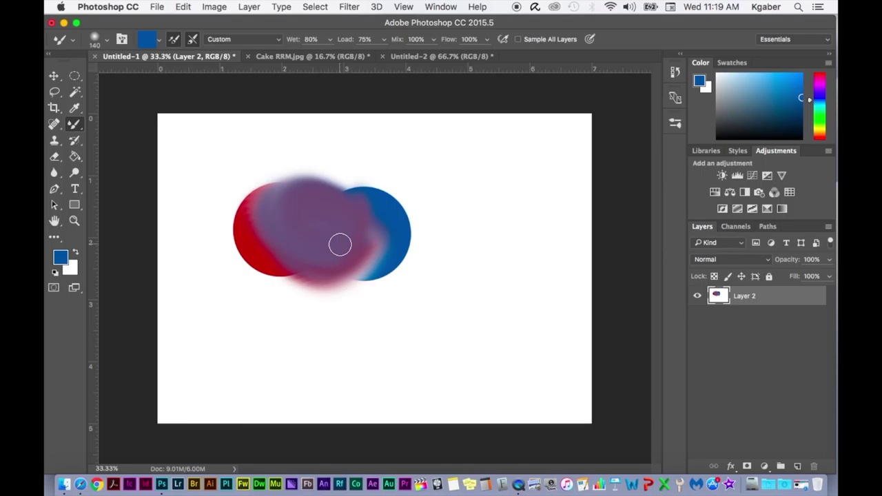
pyautogui.moveTo(282, 173)
pyautogui.mouseDown()
pyautogui.moveTo(298, 203)
pyautogui.moveTo(277, 208)
pyautogui.moveTo(277, 194)
pyautogui.moveTo(311, 220)
pyautogui.moveTo(275, 204)
pyautogui.moveTo(269, 191)
pyautogui.moveTo(295, 198)
pyautogui.moveTo(283, 222)
pyautogui.moveTo(269, 209)
pyautogui.moveTo(294, 220)
pyautogui.mouseUp()
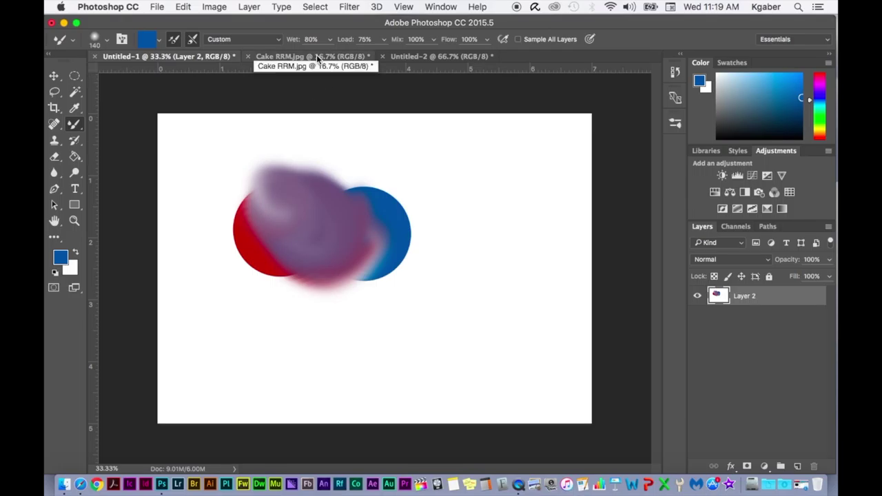
# From Untitled-2, create a new 500 × 500 px, 300 ppi white document.
pyautogui.click(445, 56)
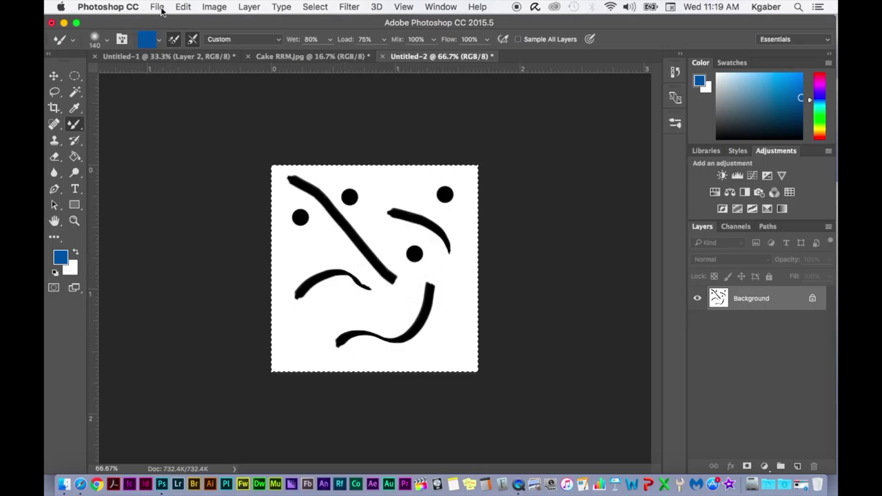
pyautogui.click(158, 6)
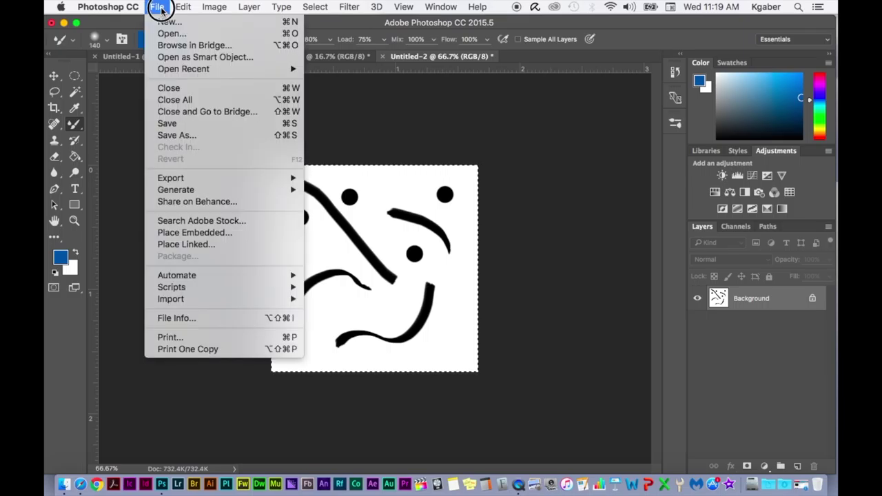
pyautogui.click(167, 21)
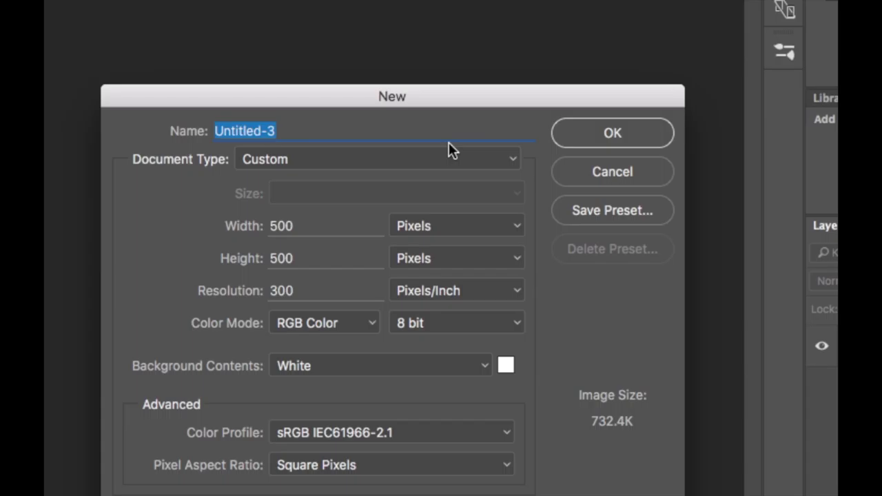
pyautogui.moveTo(425, 101); pyautogui.dragTo(421, 41)
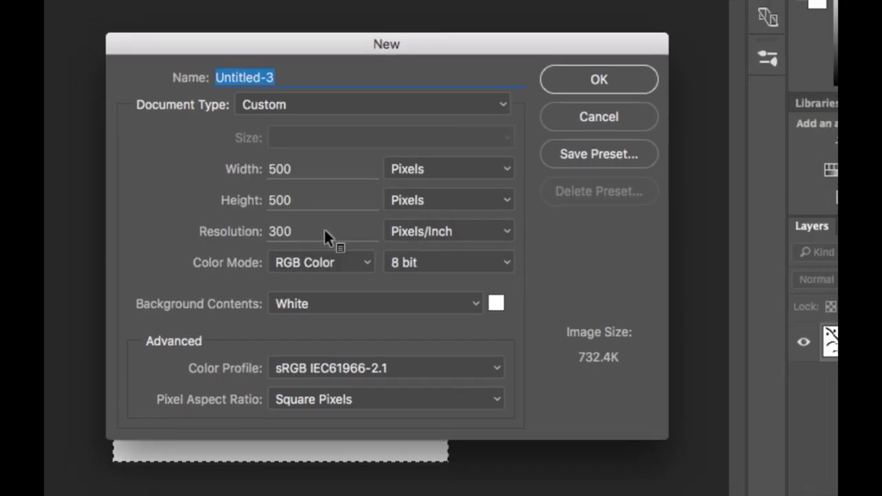
pyautogui.click(597, 86)
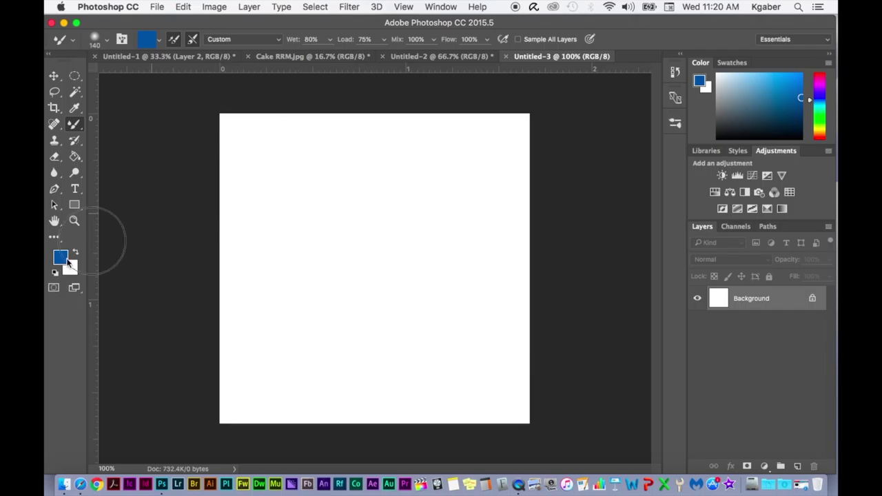
# Reset to default black and white colours and set the Pencil Tool to 84 px.
pyautogui.click(55, 273)
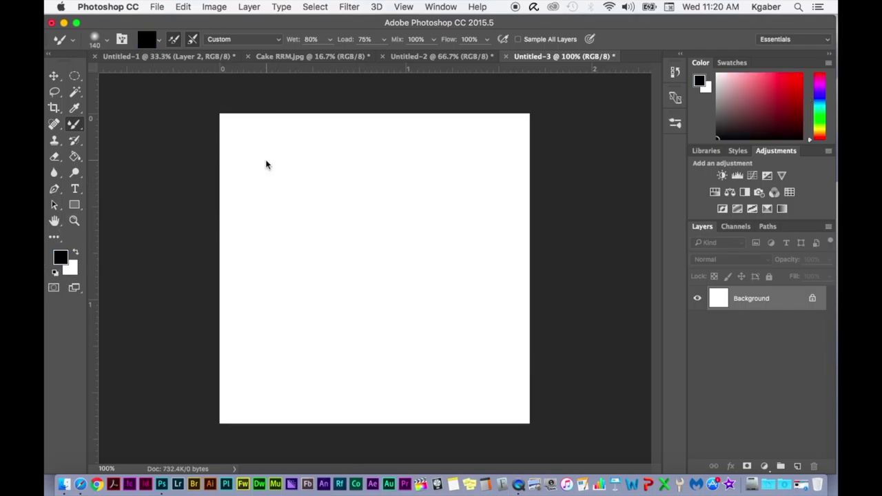
pyautogui.moveTo(74, 124); pyautogui.dragTo(129, 134)
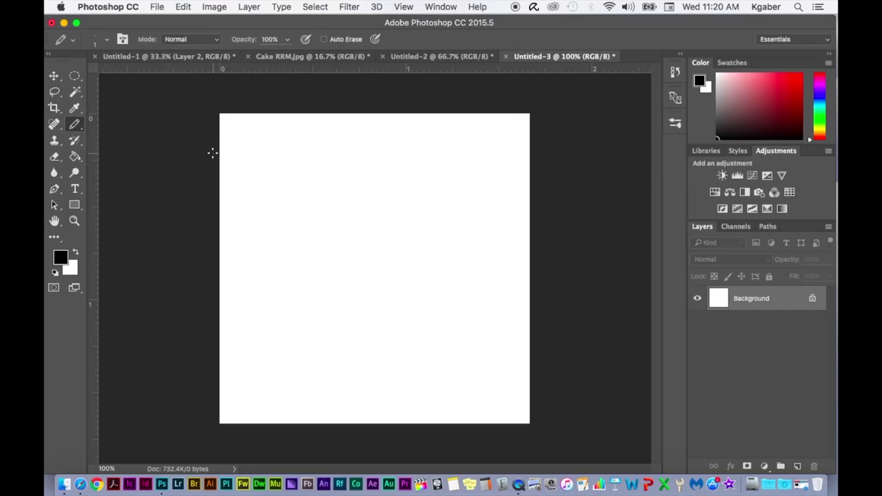
pyautogui.click(105, 43)
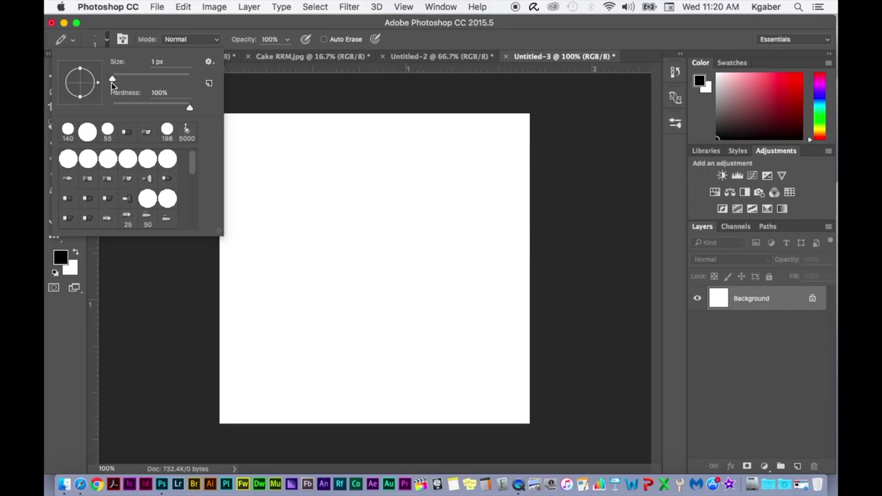
pyautogui.moveTo(113, 79); pyautogui.dragTo(144, 81)
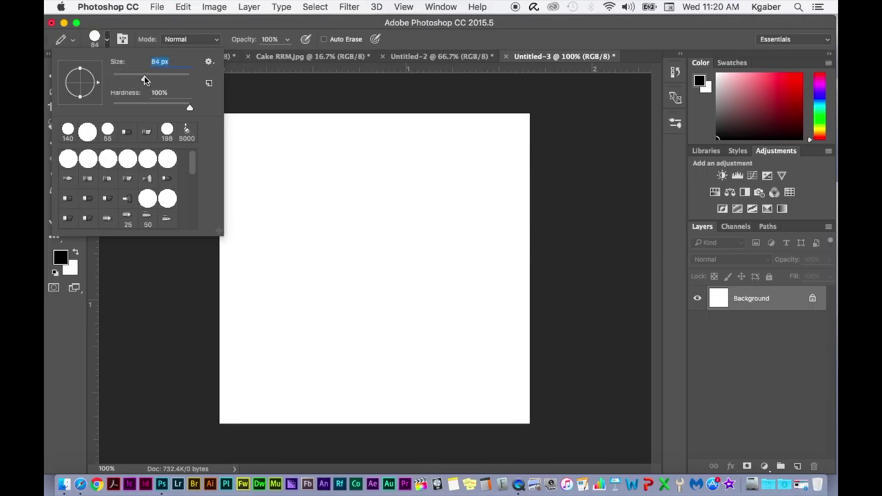
pyautogui.click(474, 39)
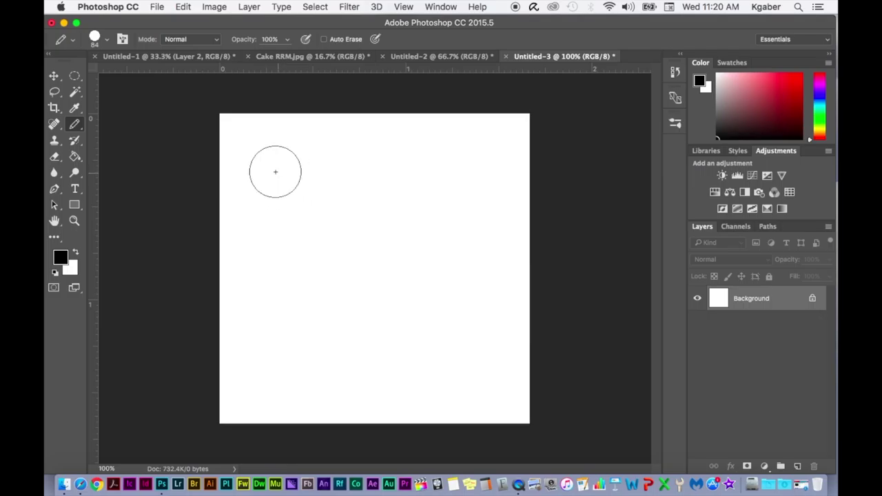
# Draw two black dots and a thick black S-shaped curve on the new canvas.
pyautogui.click(275, 171)
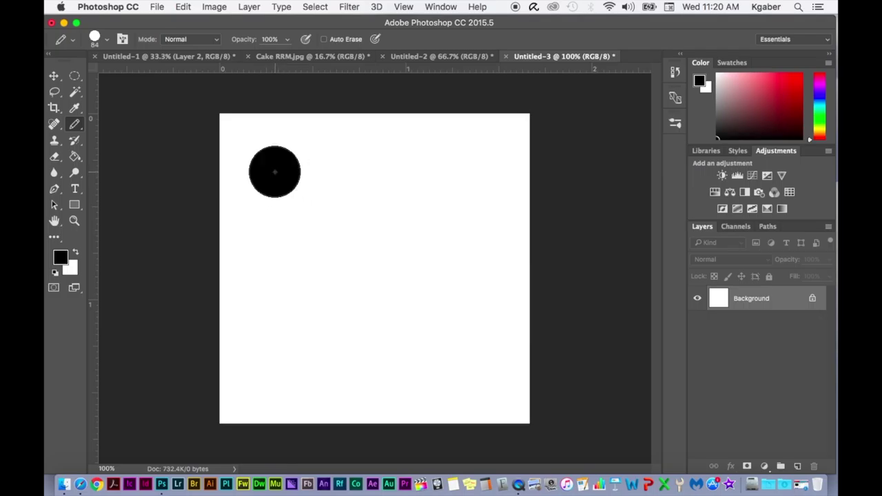
pyautogui.click(463, 367)
pyautogui.moveTo(269, 364)
pyautogui.mouseDown()
pyautogui.moveTo(276, 342)
pyautogui.moveTo(335, 294)
pyautogui.moveTo(385, 291)
pyautogui.mouseUp()
pyautogui.moveTo(449, 253)
pyautogui.mouseDown()
pyautogui.moveTo(491, 188)
pyautogui.moveTo(489, 161)
pyautogui.mouseUp()
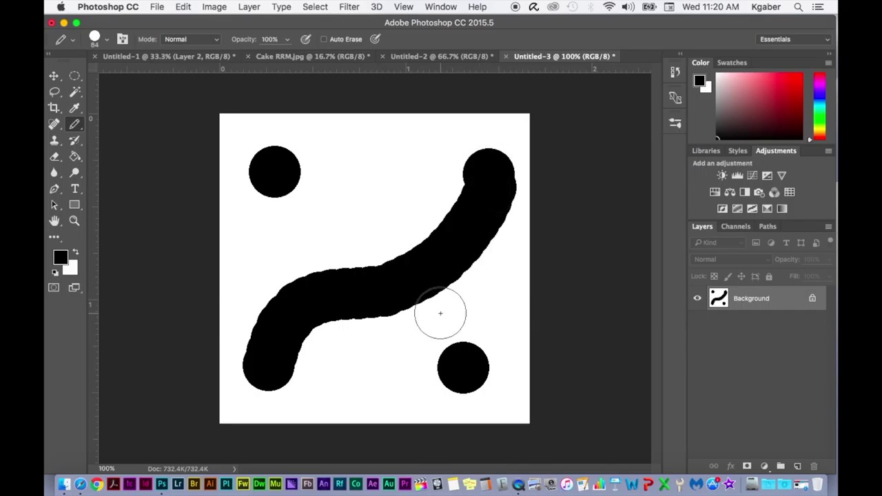
pyautogui.click(183, 7)
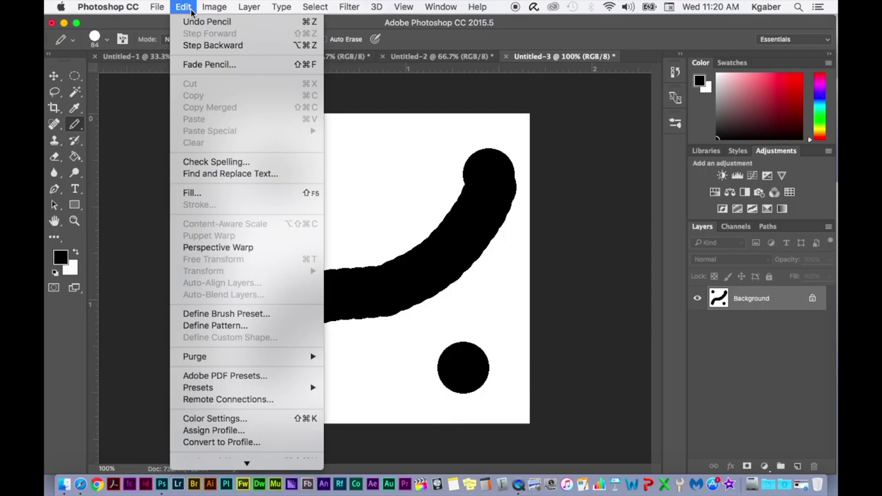
# Define the dots-and-curve drawing as a brush preset named 'Sampled Brush 1'.
pyautogui.click(248, 316)
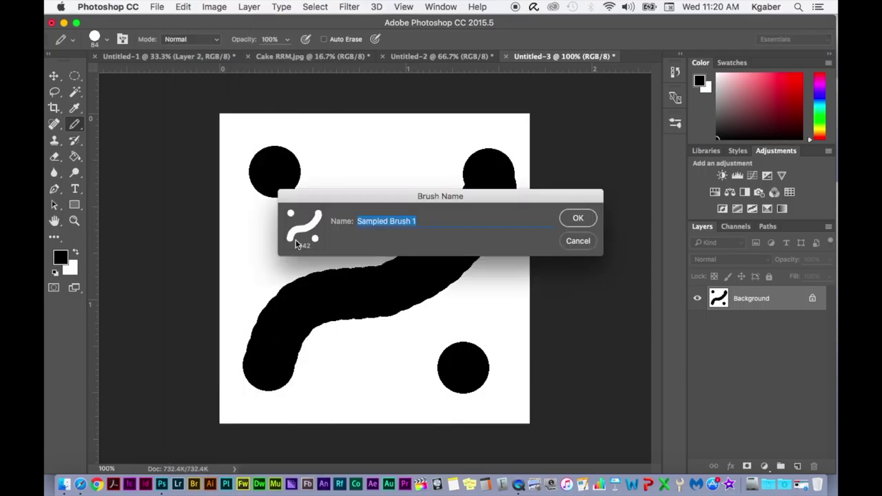
pyautogui.click(578, 218)
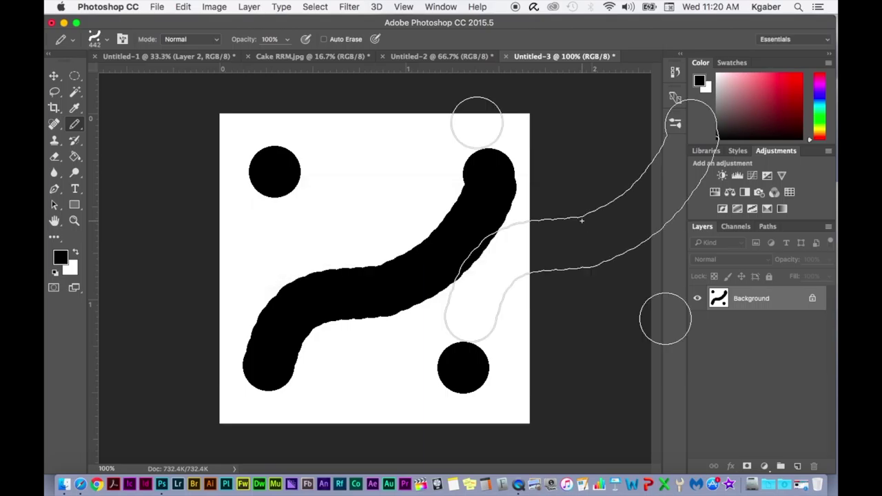
# On Untitled-1's Layer 2, stamp Sampled Brush 1 into a cat-like figure plus one top-left stamp.
pyautogui.click(164, 56)
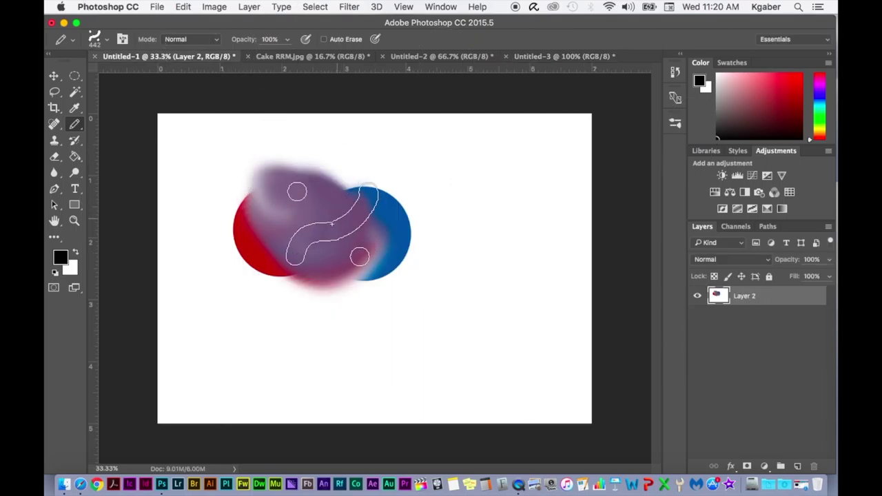
pyautogui.click(266, 362)
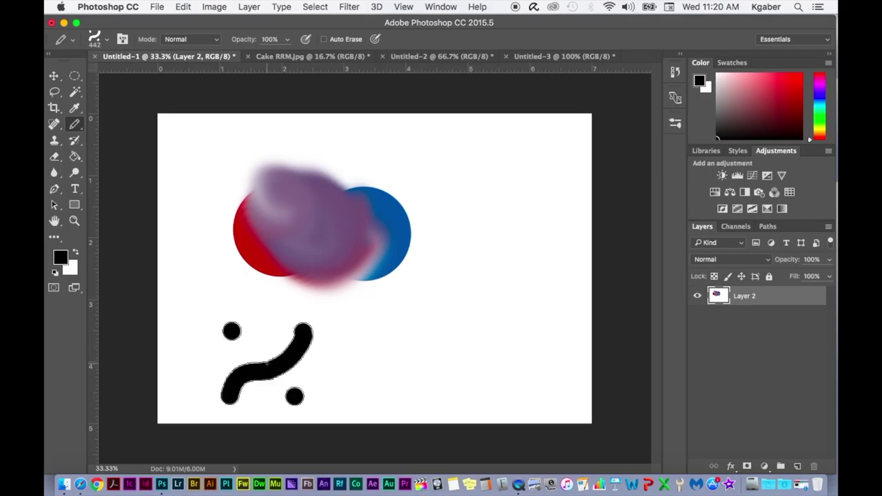
pyautogui.click(272, 355)
pyautogui.moveTo(284, 348)
pyautogui.mouseDown()
pyautogui.moveTo(364, 315)
pyautogui.moveTo(427, 309)
pyautogui.moveTo(418, 232)
pyautogui.moveTo(398, 221)
pyautogui.mouseUp()
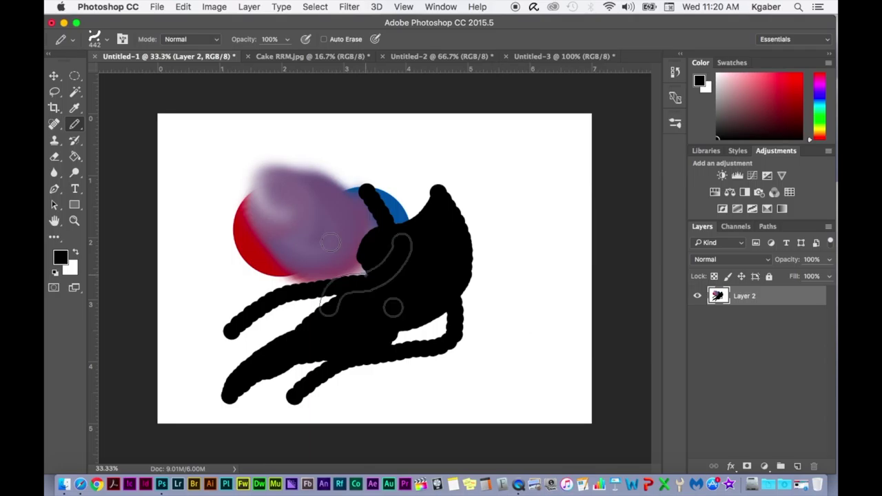
pyautogui.click(222, 169)
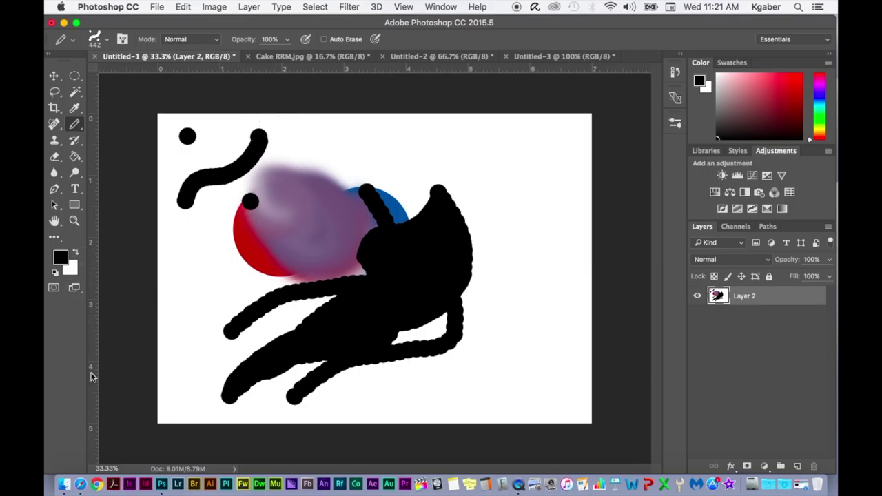
pyautogui.click(80, 484)
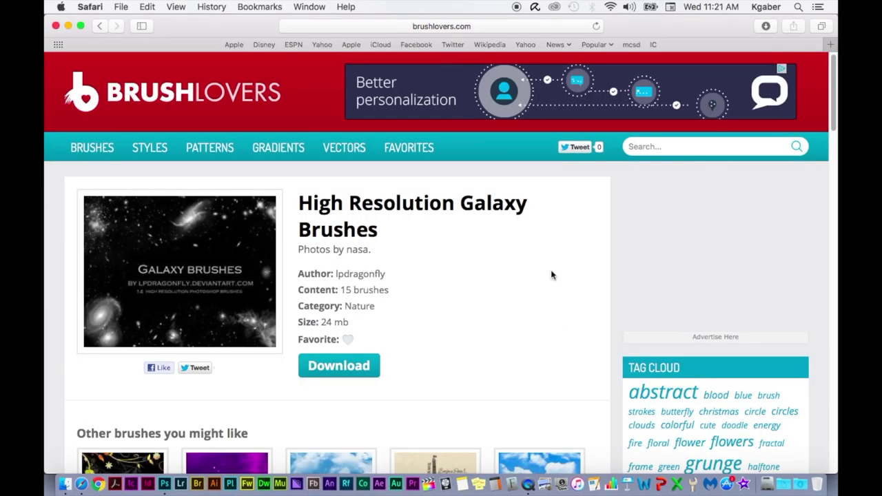
# Scroll through the High Resolution Galaxy Brushes page, then minimize Safari to the Dock.
pyautogui.scroll(-2, 522, 292)
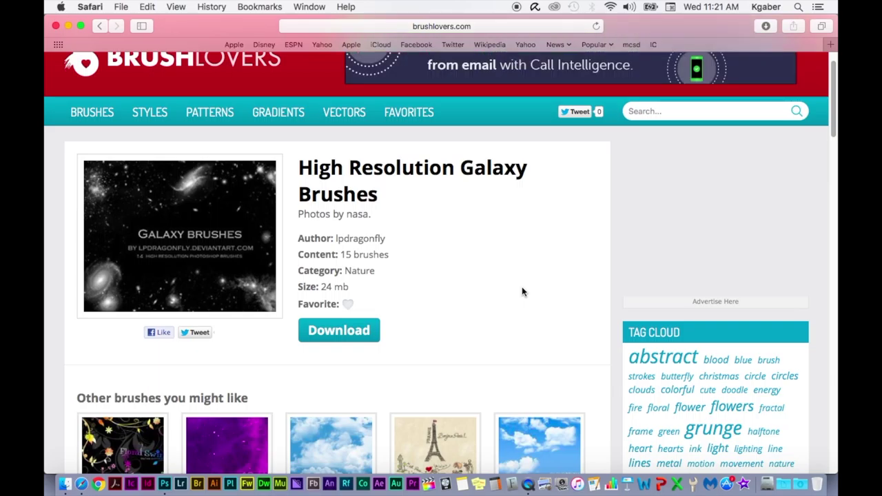
pyautogui.scroll(-1, 521, 290)
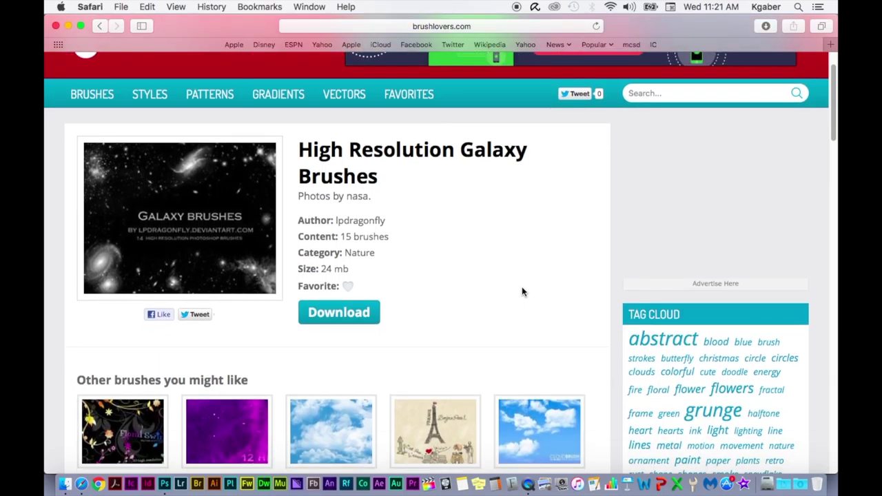
pyautogui.scroll(-9, 522, 292)
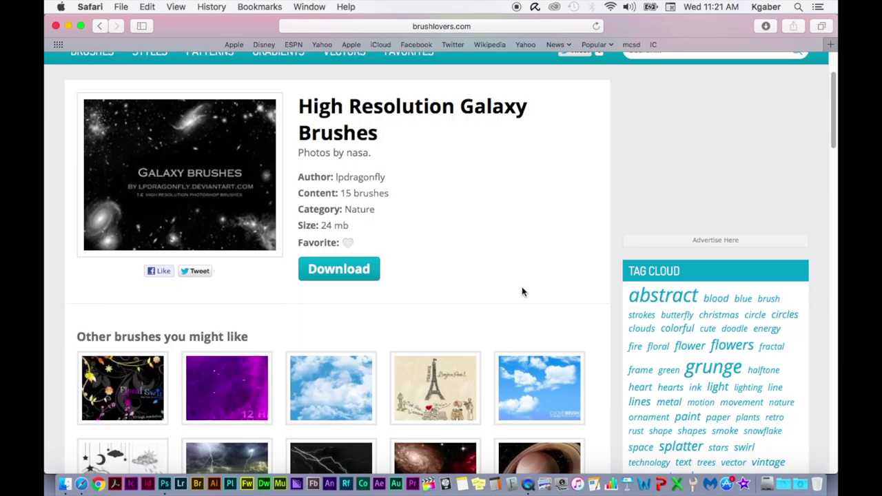
pyautogui.scroll(12, 522, 293)
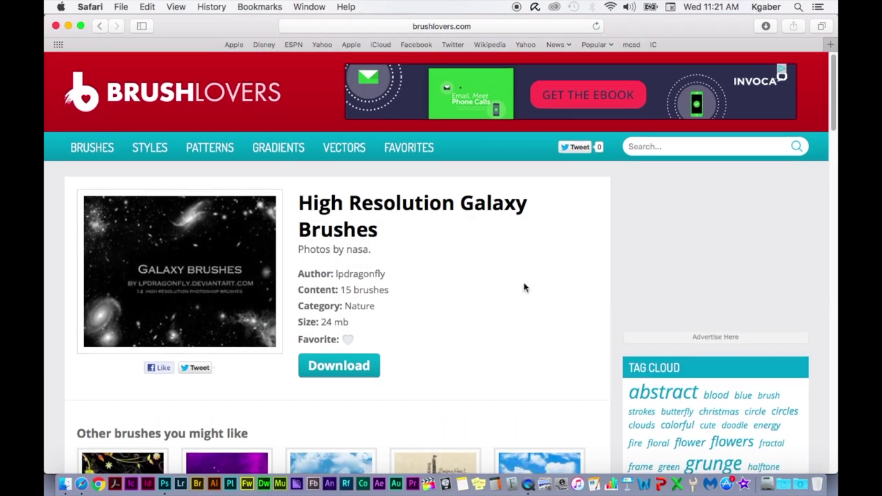
pyautogui.click(68, 26)
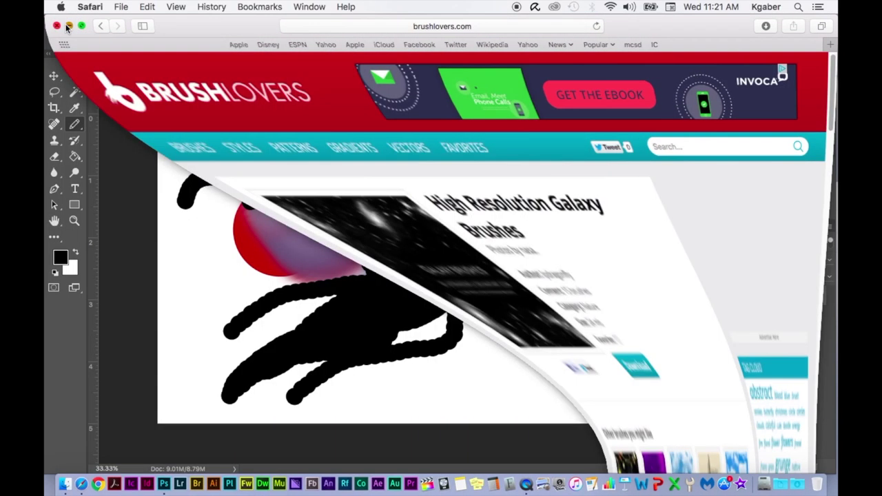
# Load galaxy_brushes_by_lpdragonfly.abr into Photoshop's brush presets.
pyautogui.click(143, 25)
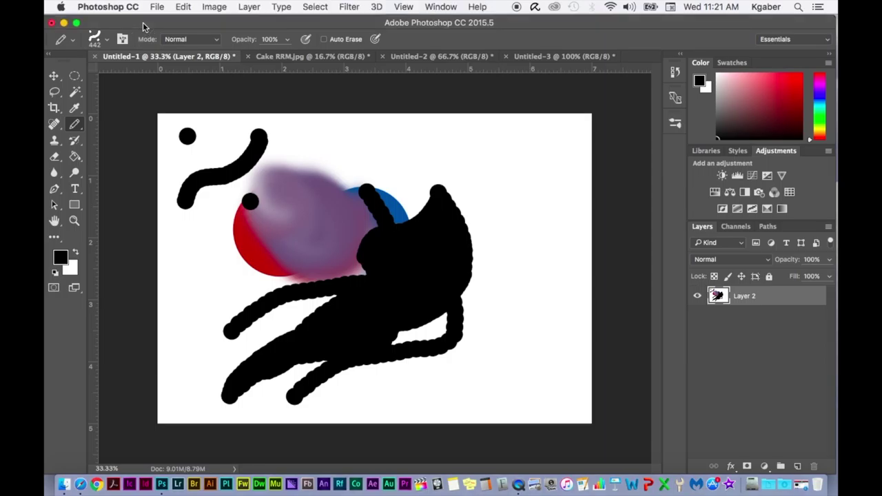
pyautogui.click(106, 41)
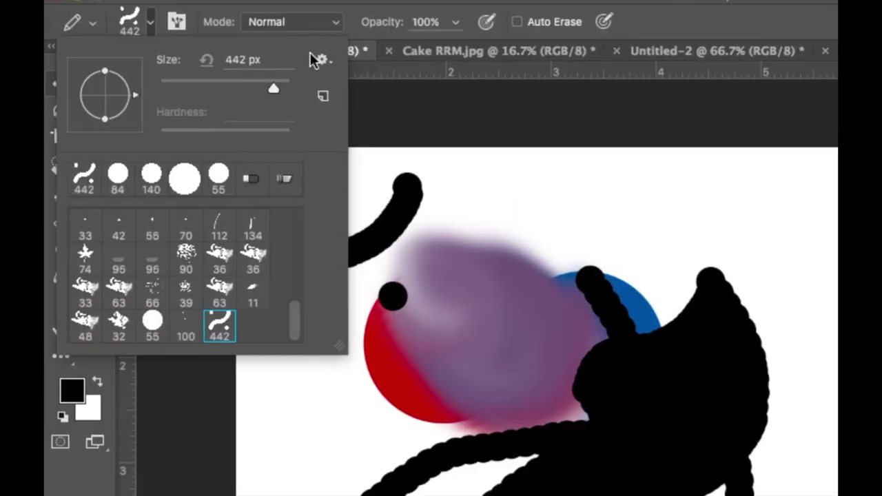
pyautogui.click(332, 49)
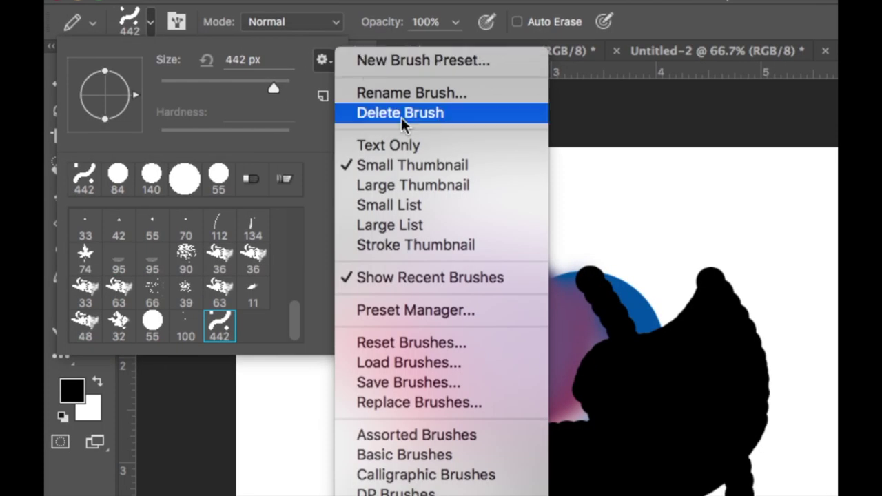
pyautogui.click(432, 362)
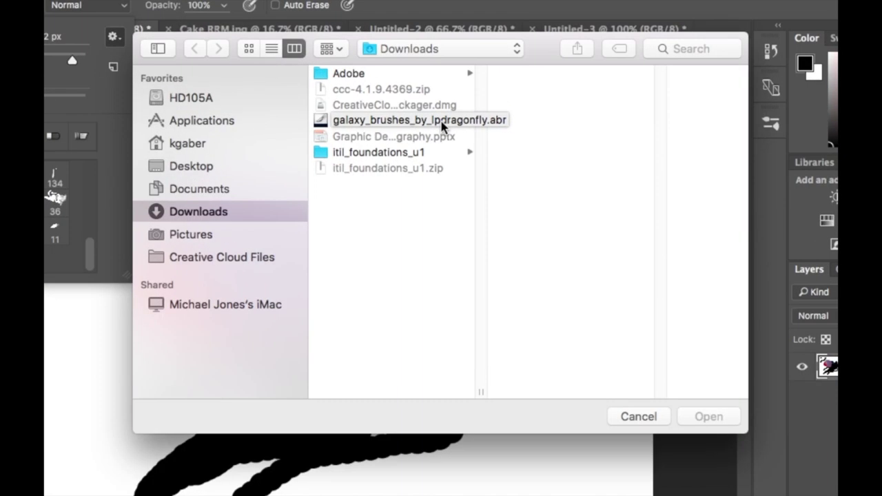
pyautogui.click(441, 121)
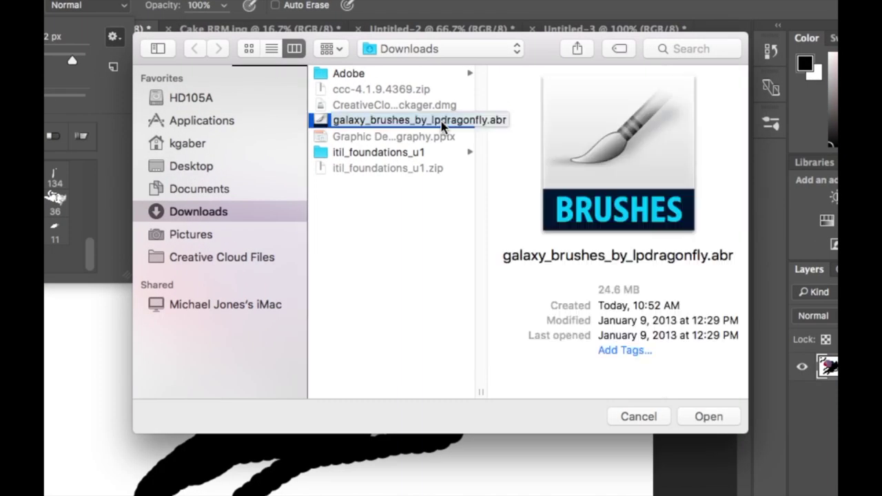
pyautogui.click(708, 418)
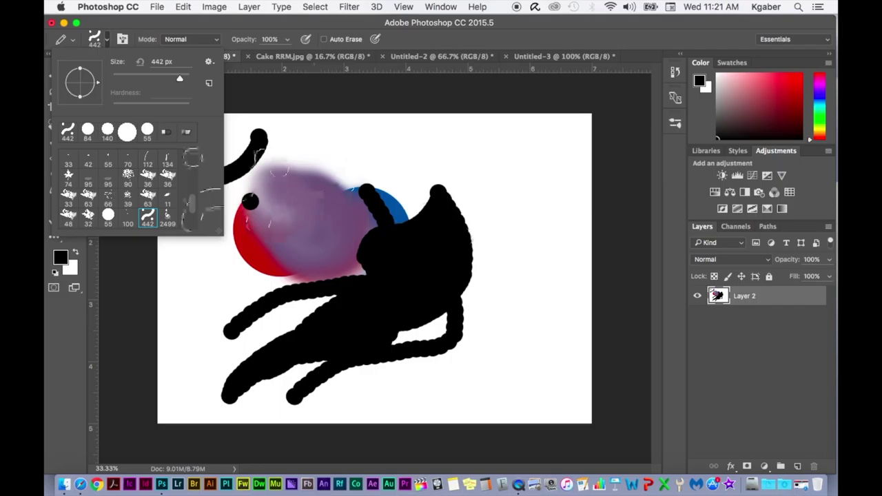
# Stamp the custom squiggle brush near the top of the canvas.
pyautogui.moveTo(194, 205); pyautogui.dragTo(193, 210)
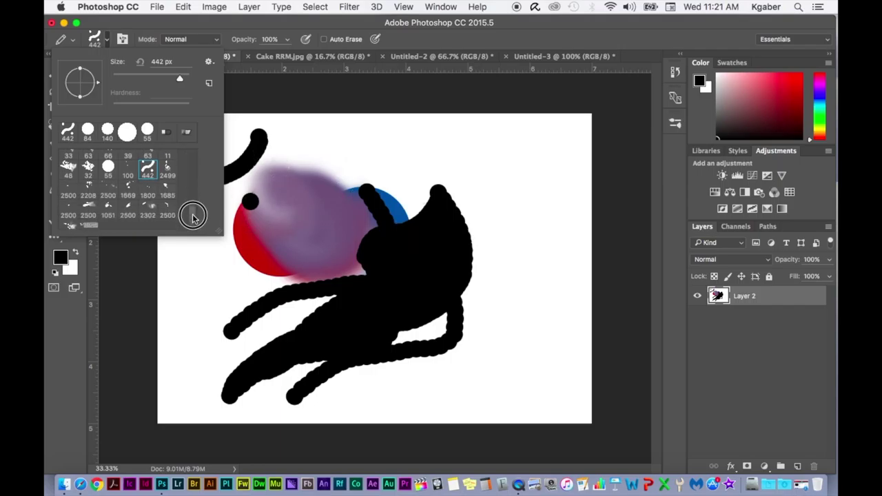
pyautogui.scroll(-2, 194, 218)
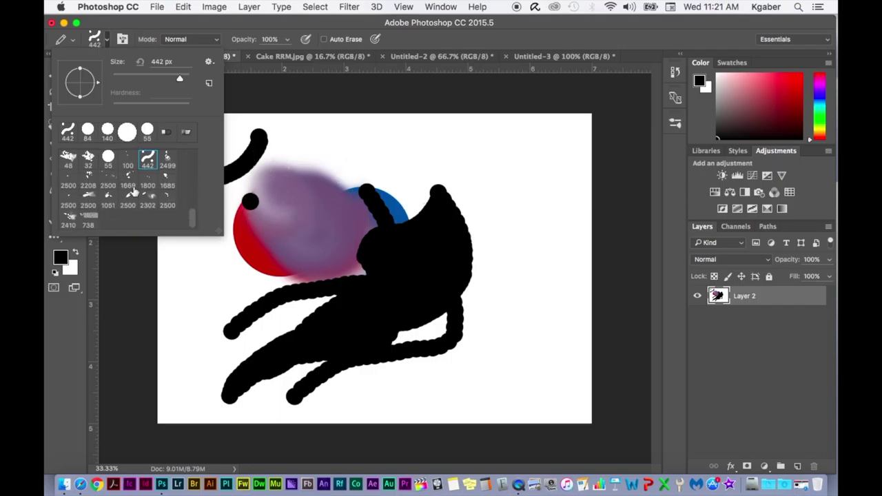
pyautogui.click(250, 159)
pyautogui.click(249, 158)
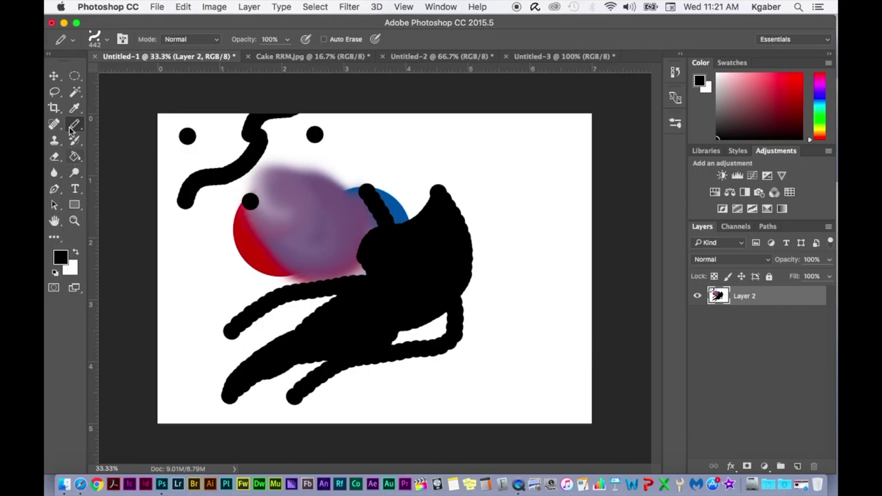
pyautogui.click(95, 37)
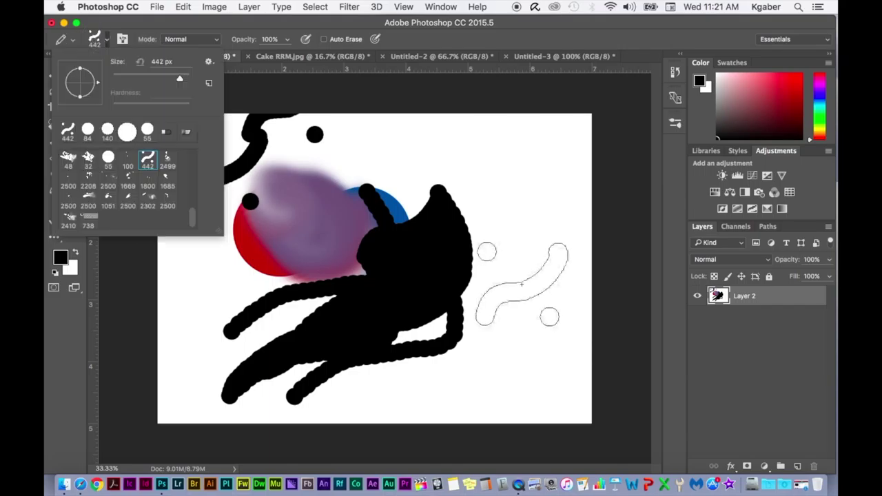
# Add Layer 3, delete Layer 2, and fill Layer 3 with white using the Paint Bucket.
pyautogui.click(796, 467)
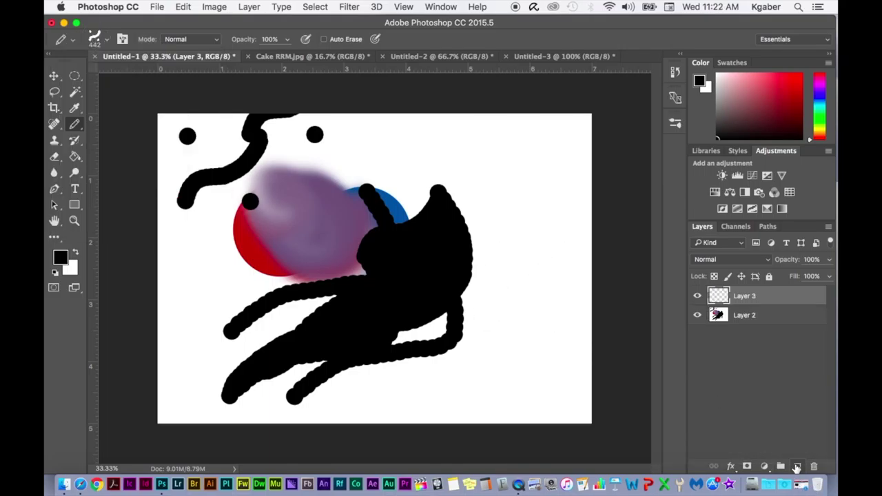
pyautogui.moveTo(731, 315); pyautogui.dragTo(814, 466)
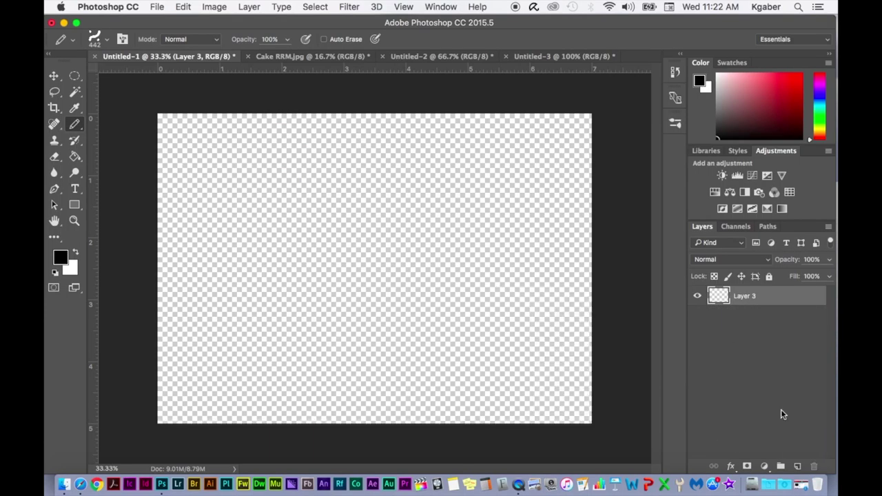
pyautogui.click(76, 158)
pyautogui.click(111, 166)
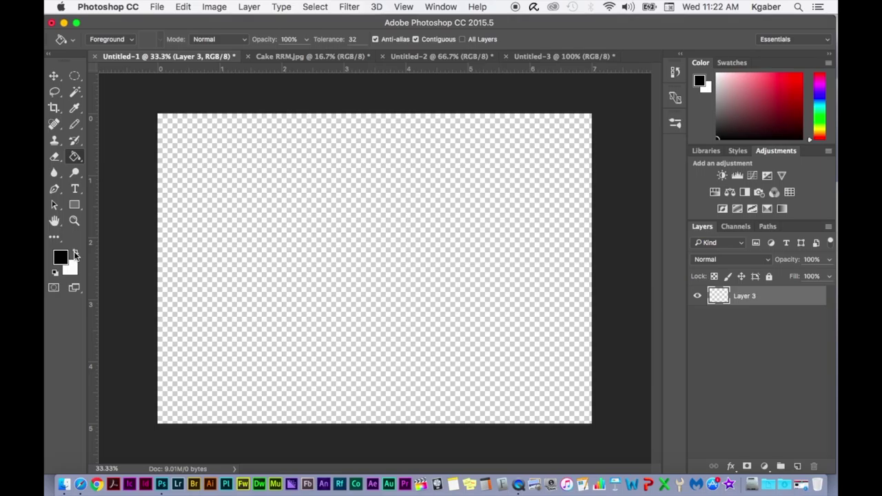
pyautogui.click(75, 252)
pyautogui.click(345, 260)
pyautogui.click(75, 253)
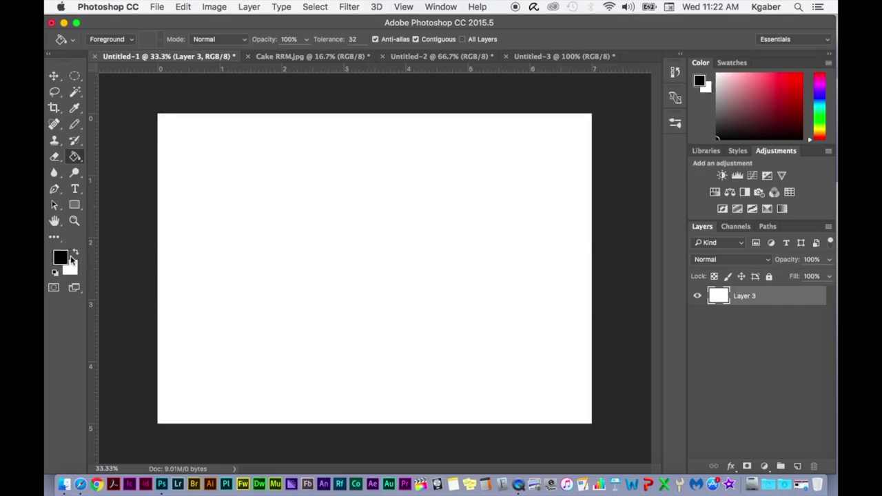
# Set the foreground colour to dark purple 2e0353 in the Color Picker.
pyautogui.click(65, 260)
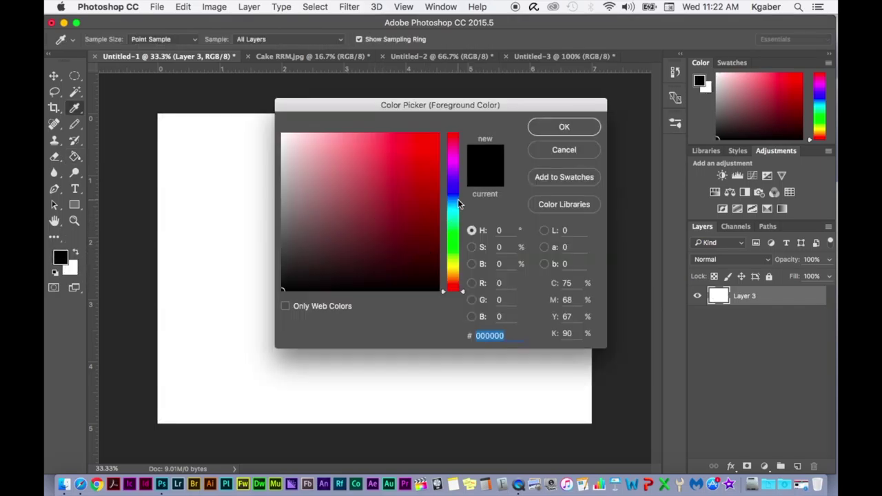
pyautogui.moveTo(461, 205); pyautogui.dragTo(455, 173)
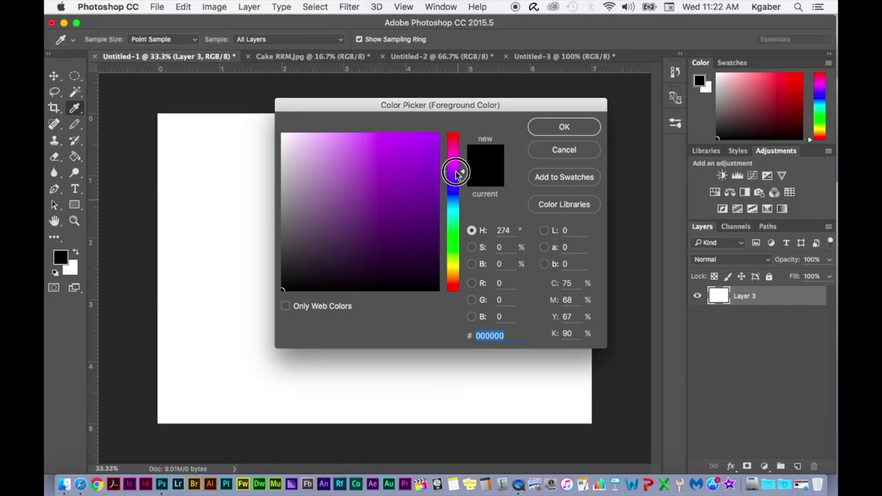
pyautogui.click(434, 239)
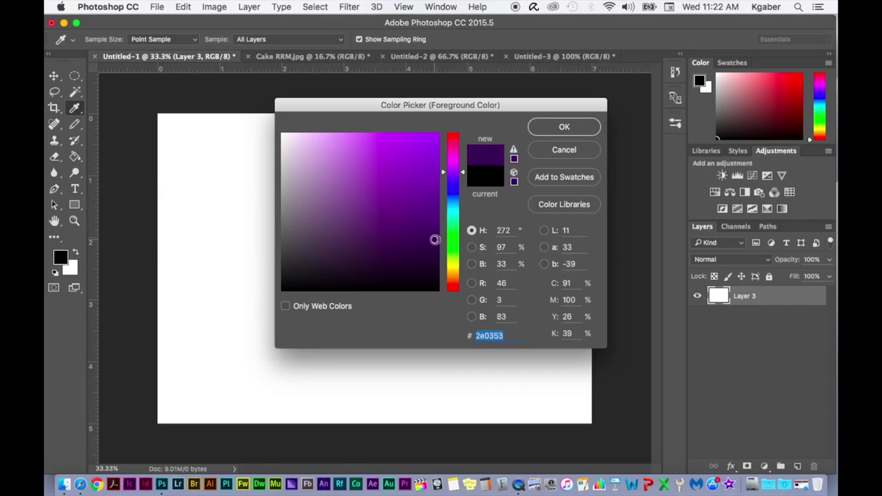
pyautogui.click(566, 128)
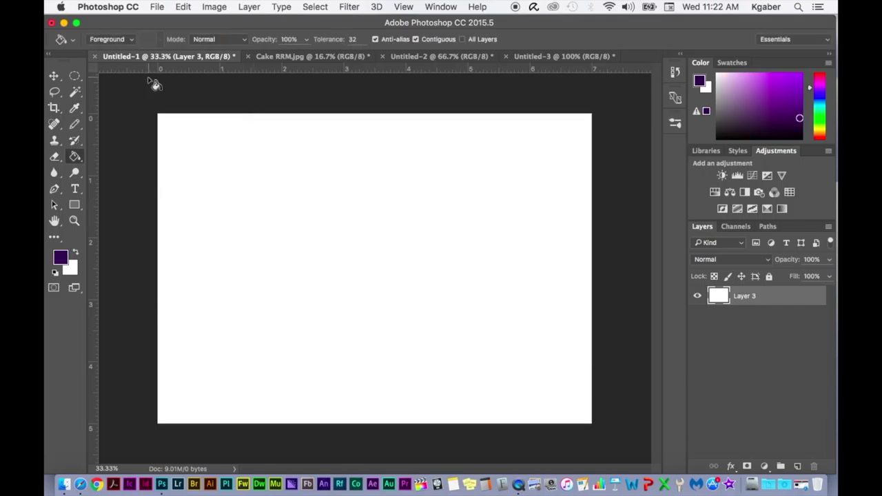
# With the Brush Tool, stamp the 2499 px galaxy brush once in purple across Layer 3.
pyautogui.click(76, 126)
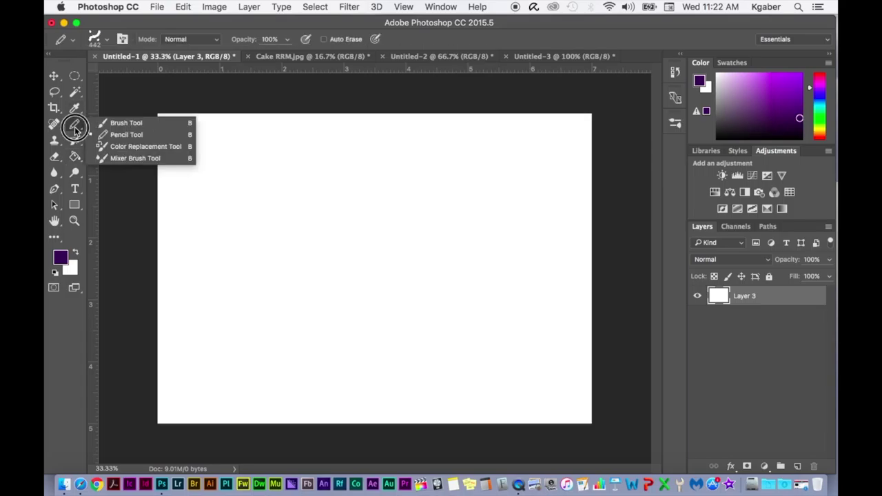
pyautogui.click(110, 131)
pyautogui.click(76, 125)
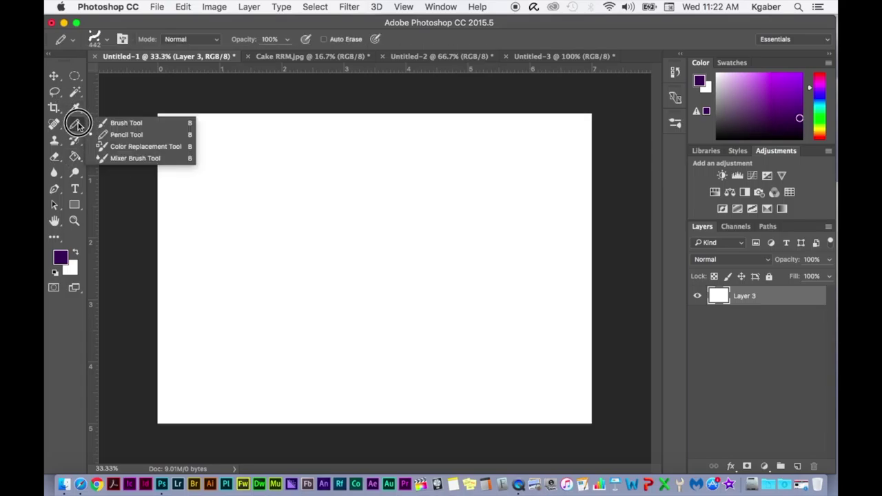
pyautogui.click(105, 122)
pyautogui.click(106, 39)
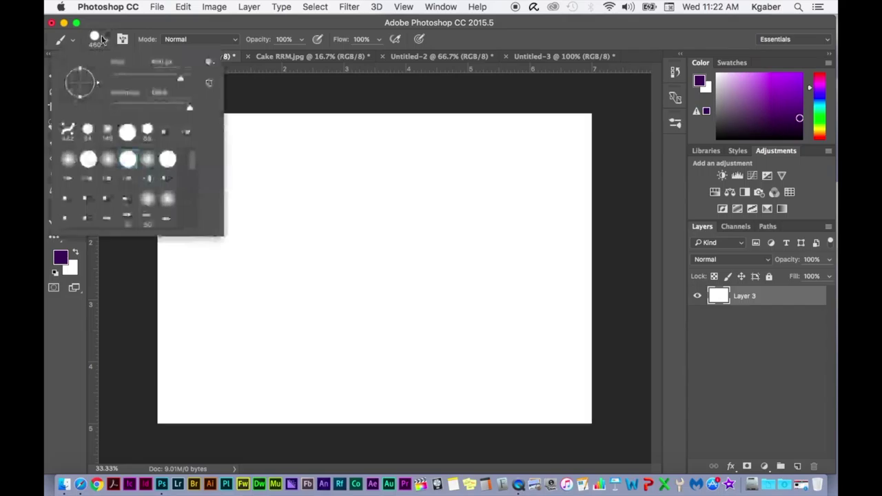
pyautogui.moveTo(192, 159); pyautogui.dragTo(189, 213)
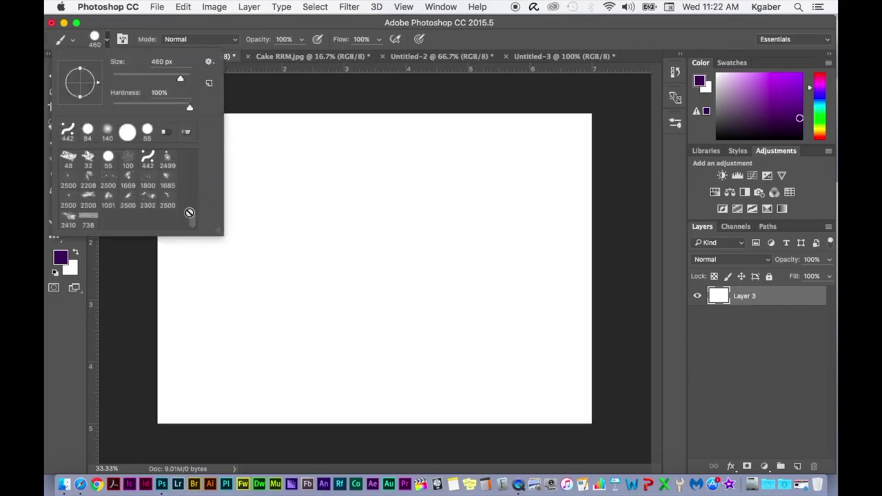
pyautogui.click(173, 159)
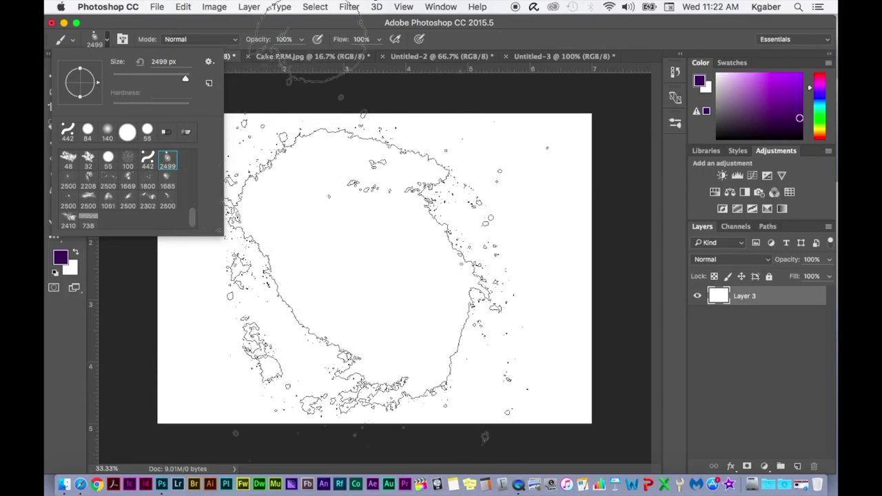
pyautogui.click(369, 268)
pyautogui.click(368, 268)
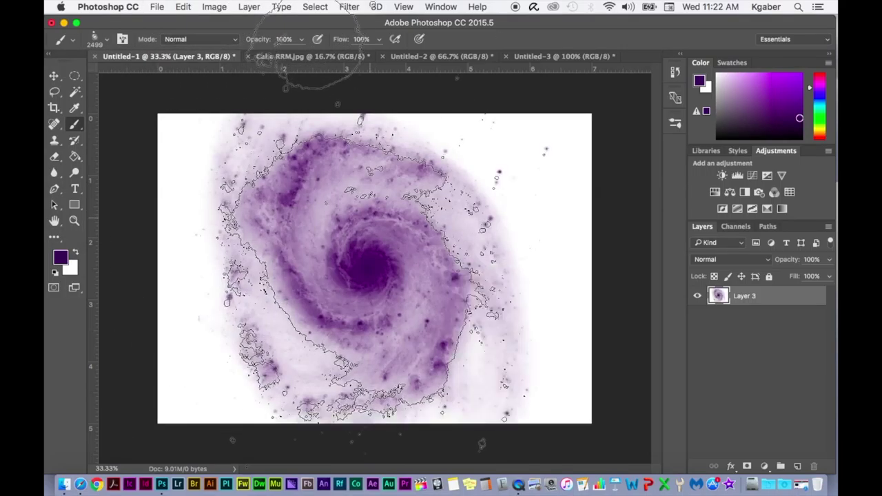